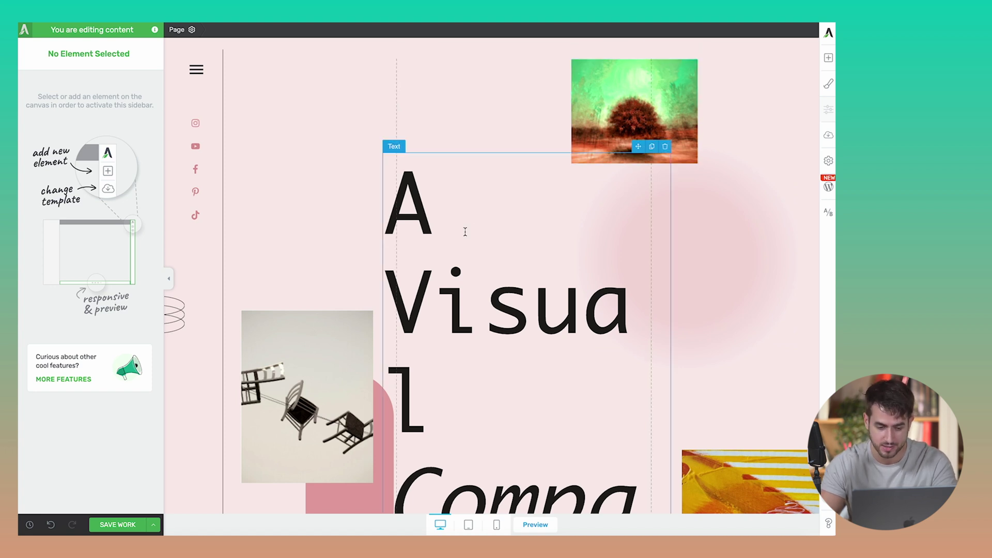
# - Hide the left editing sidebar and scroll up and down through the landing page's sections
pyautogui.scroll(-15, 317, 358)
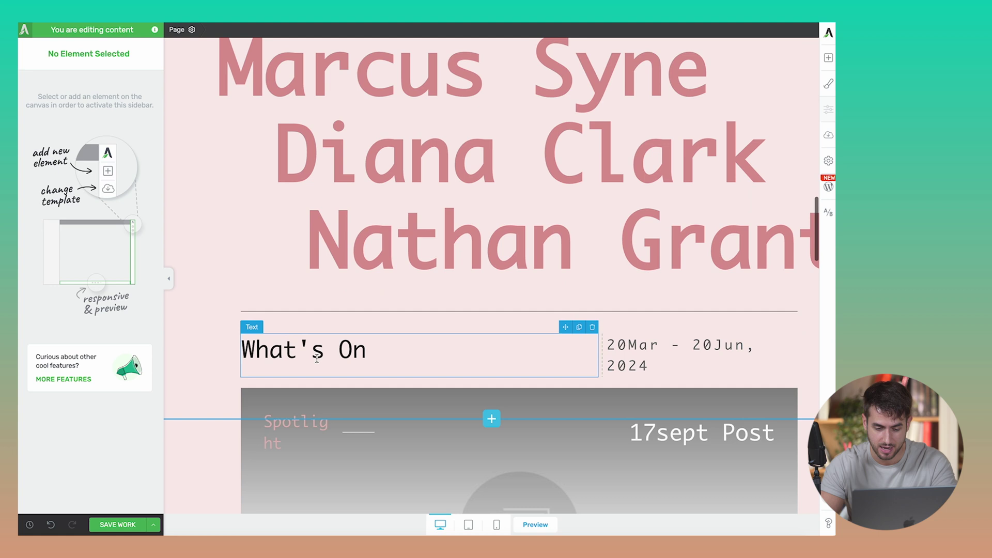
pyautogui.click(169, 278)
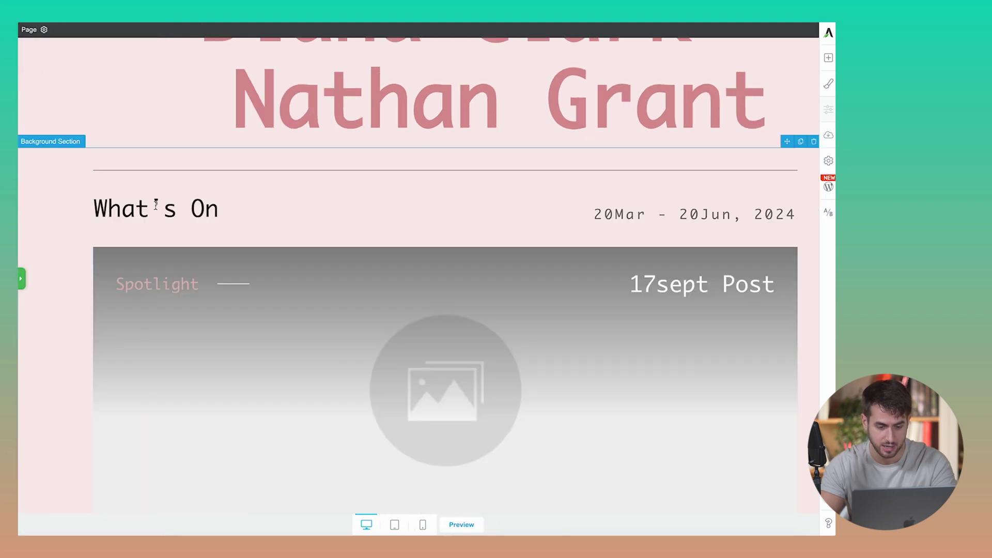
pyautogui.scroll(10, 75, 186)
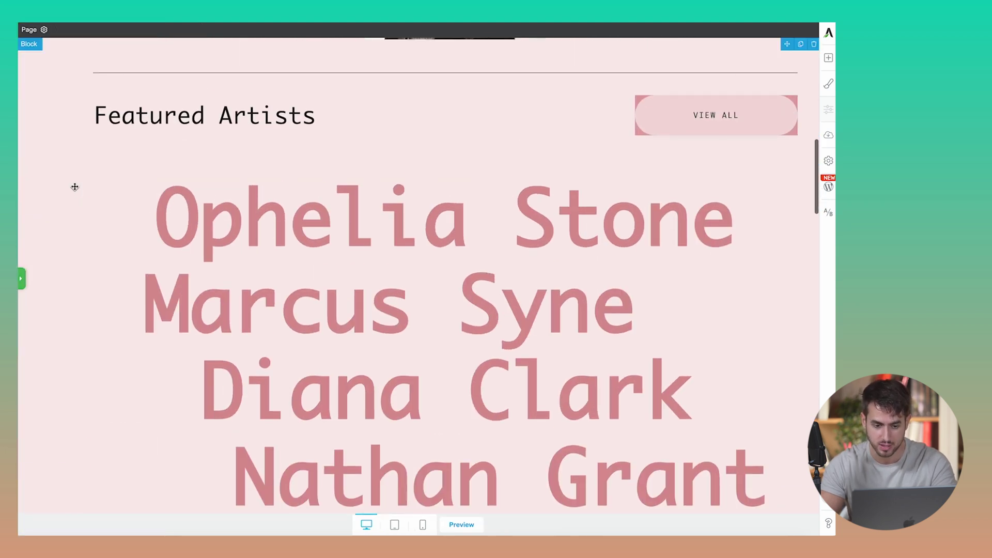
pyautogui.scroll(3, 74, 187)
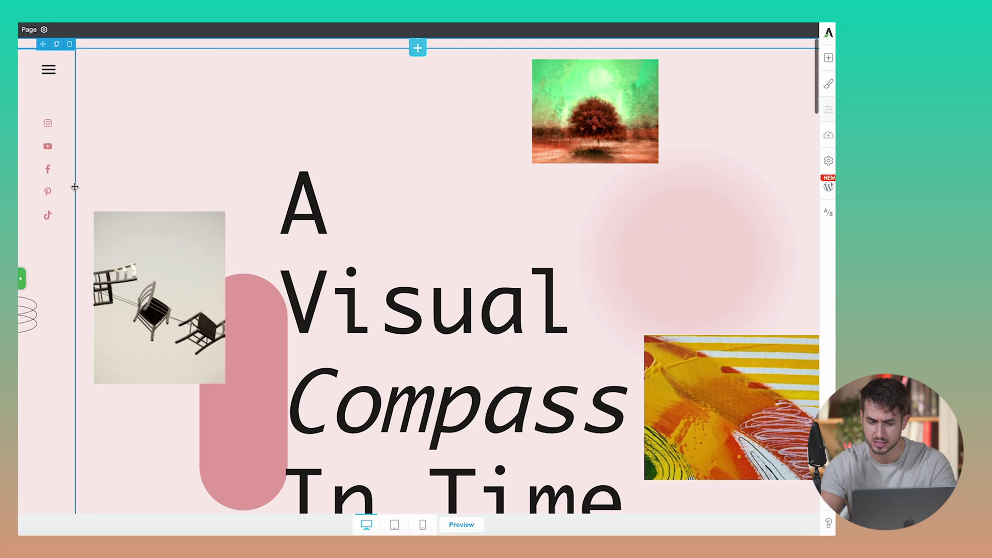
pyautogui.scroll(-10, 165, 188)
pyautogui.scroll(-15, 165, 188)
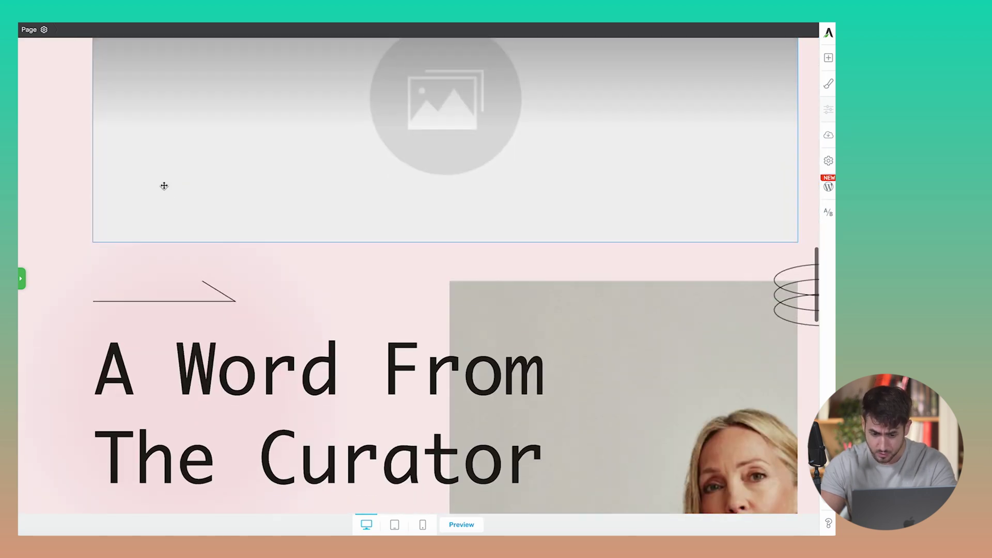
pyautogui.scroll(-4, 164, 186)
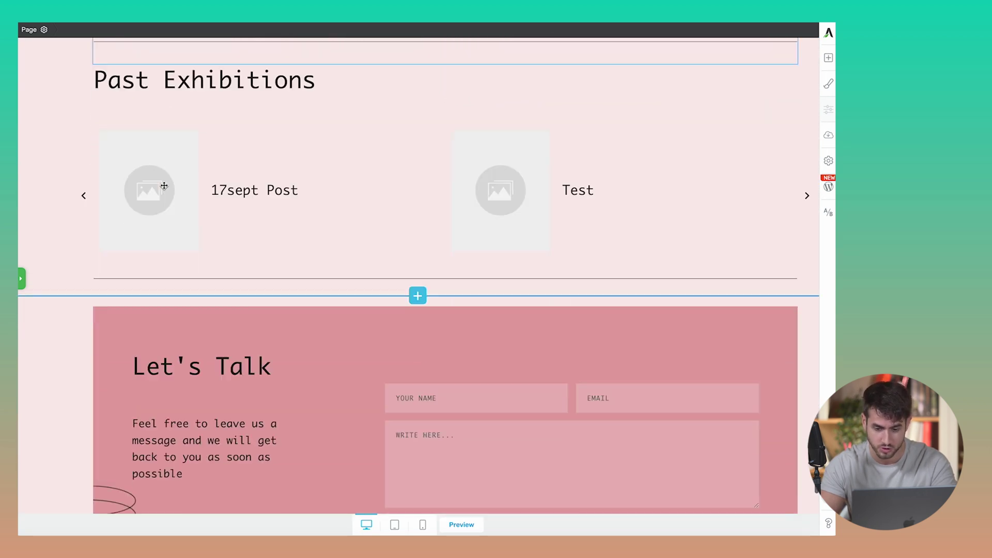
pyautogui.scroll(12, 164, 185)
pyautogui.scroll(10, 164, 184)
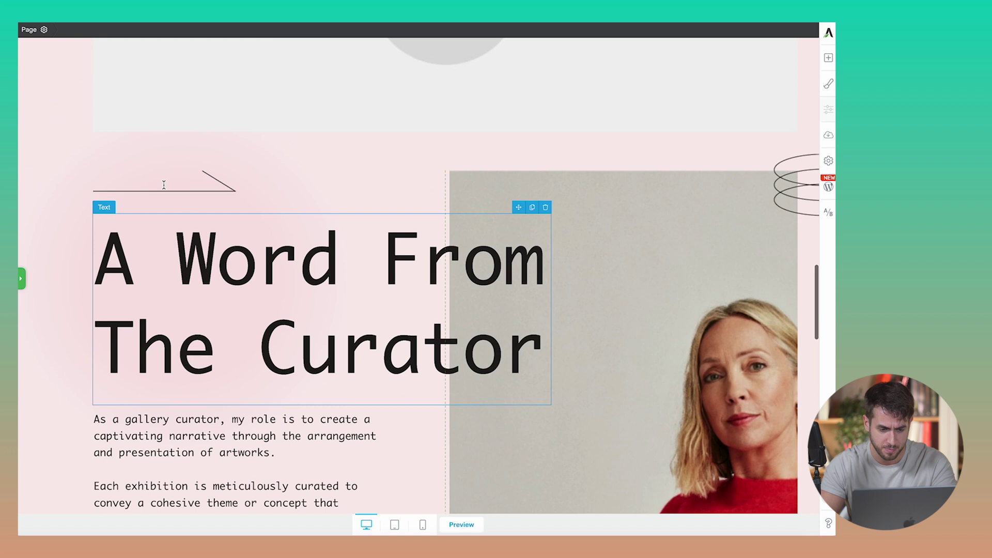
pyautogui.scroll(2, 163, 184)
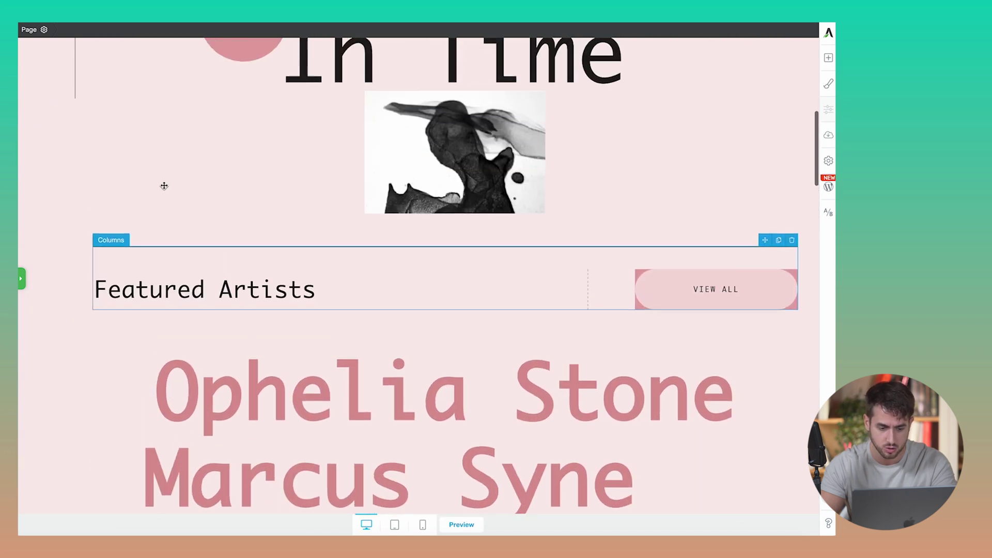
pyautogui.scroll(-6, 164, 184)
pyautogui.scroll(4, 164, 185)
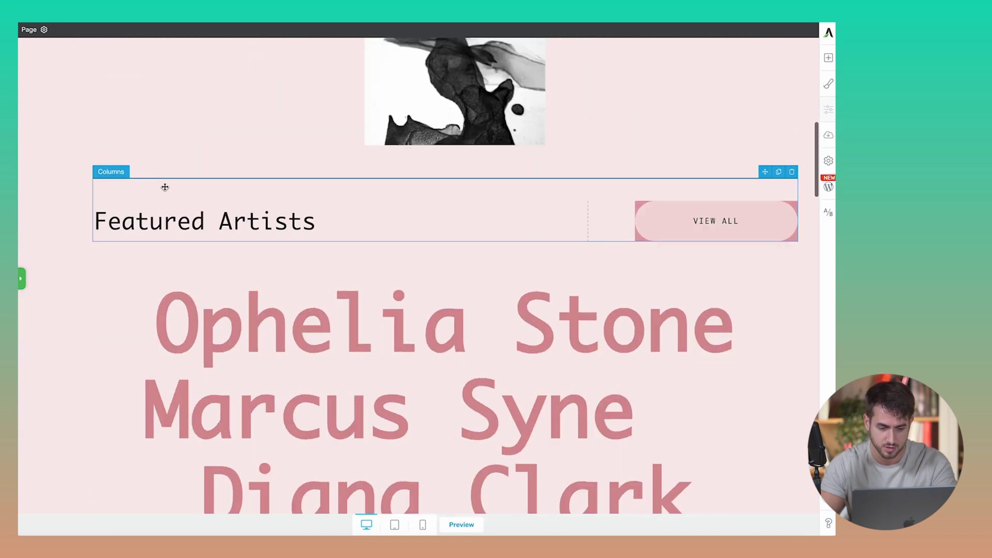
pyautogui.scroll(-5, 207, 216)
pyautogui.scroll(-1, 207, 217)
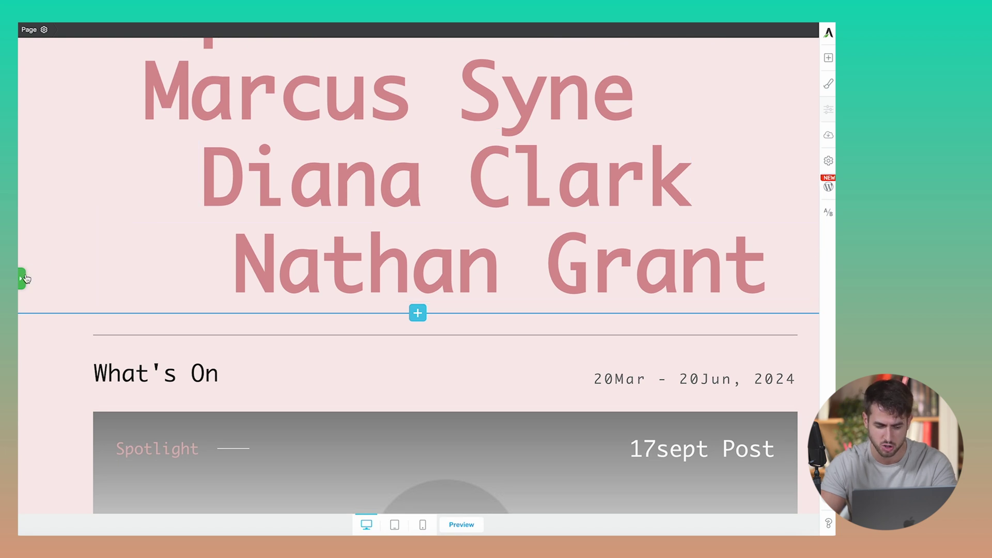
# - Duplicate the Featured Artists block
pyautogui.click(828, 58)
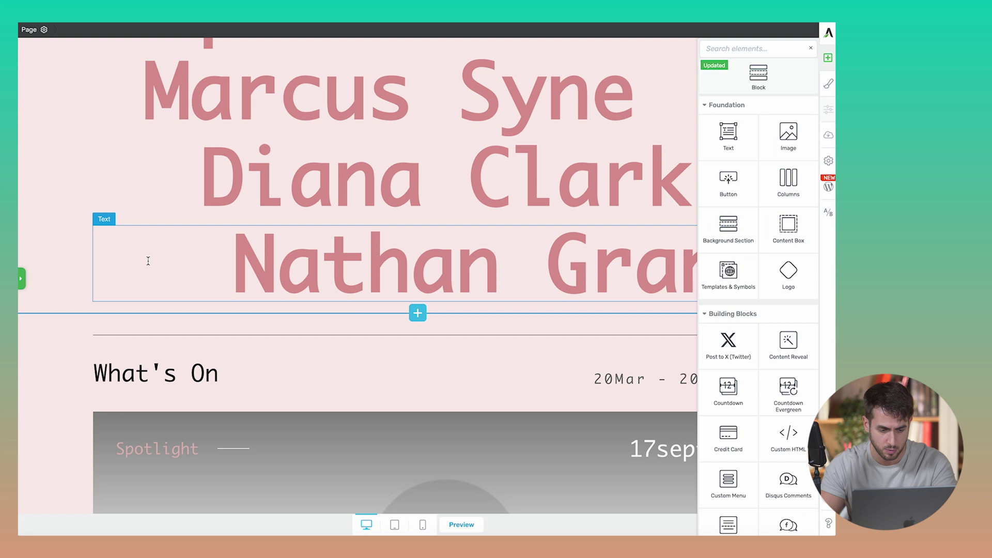
pyautogui.click(63, 250)
pyautogui.scroll(3, 597, 76)
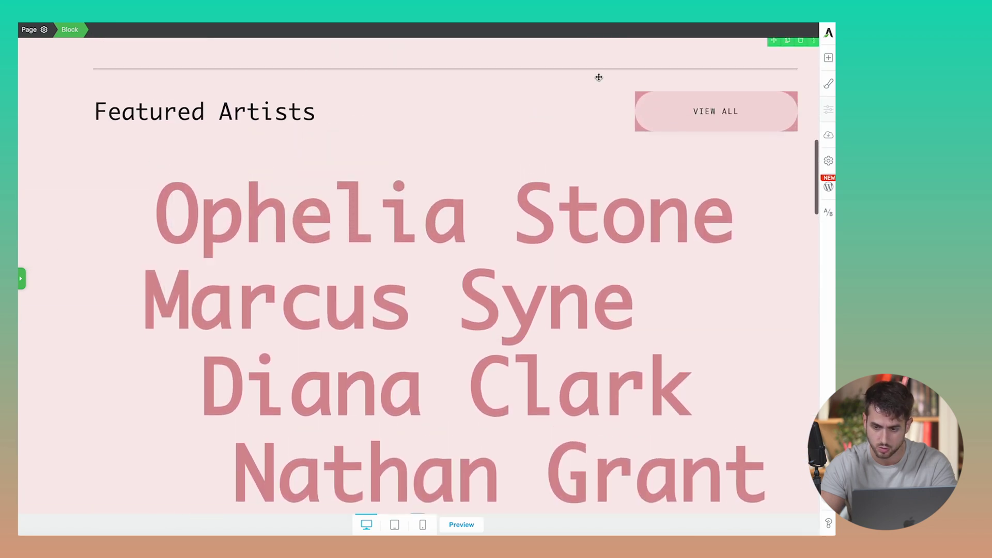
pyautogui.click(785, 83)
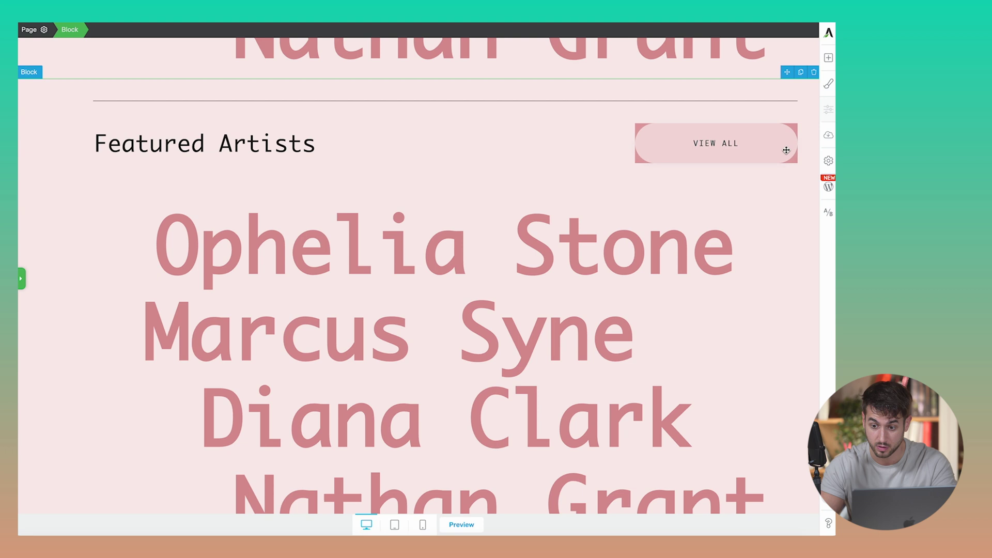
# - Search the elements for 'tab' and drag a Tabs element below the Featured Artists heading
pyautogui.click(826, 59)
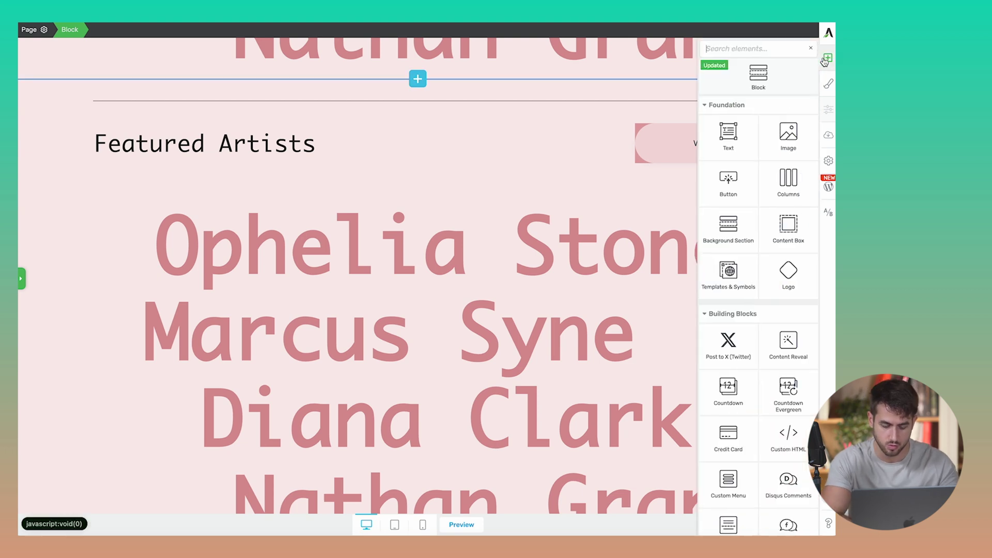
pyautogui.write('tab')
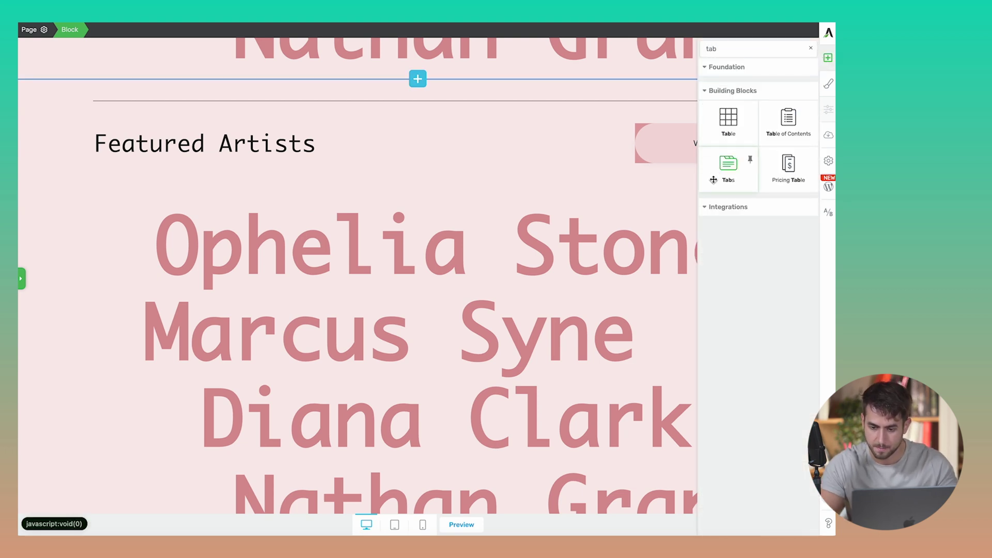
pyautogui.moveTo(712, 179); pyautogui.dragTo(482, 215)
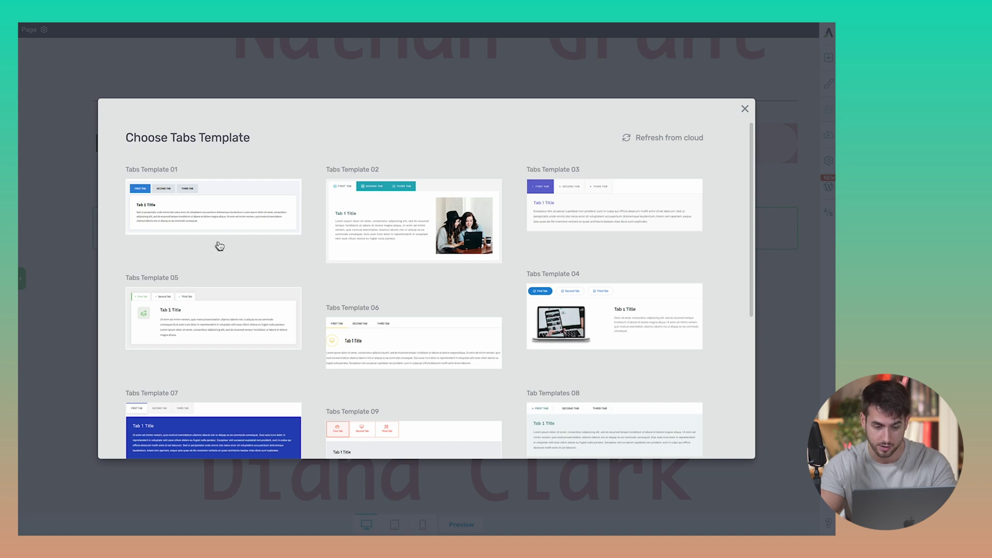
# - Browse the tabs template gallery and apply Tabs Template 01
pyautogui.scroll(-5, 244, 302)
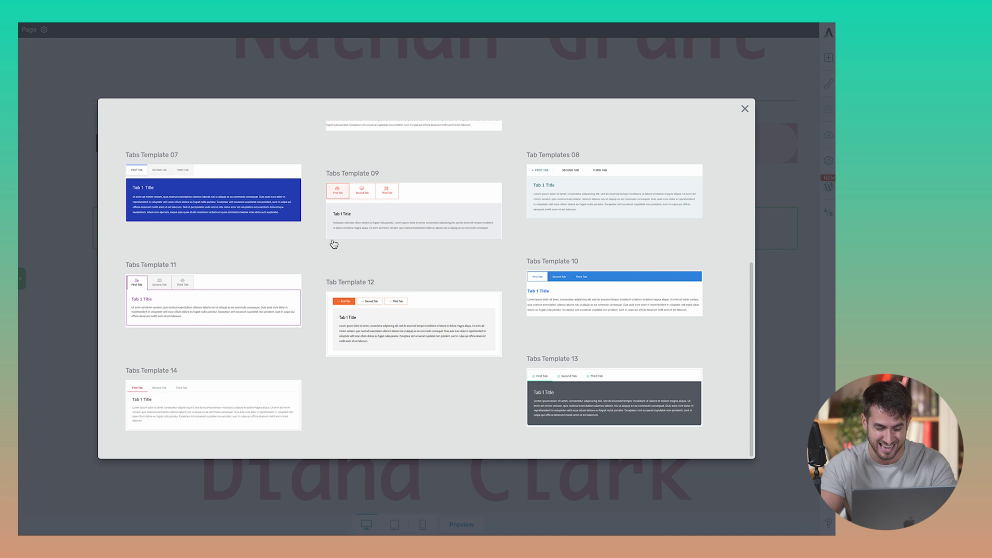
pyautogui.scroll(5, 334, 244)
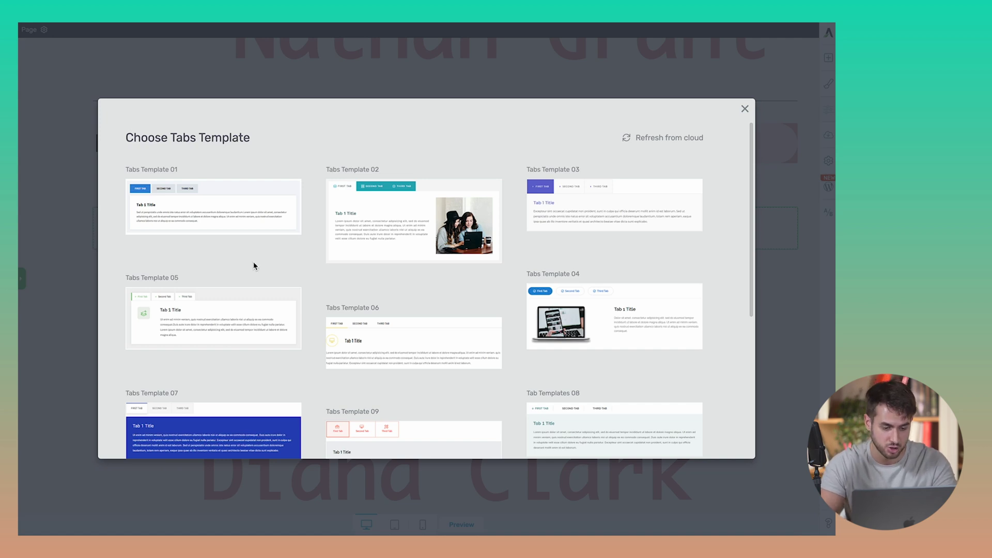
pyautogui.click(189, 214)
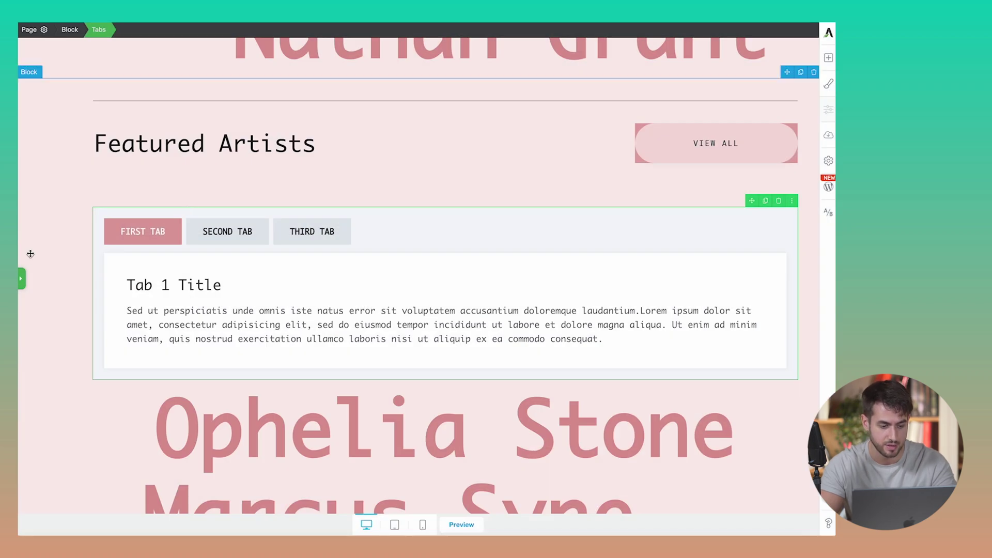
# - Set the tabs element's Type to Vertical in its settings panel
pyautogui.click(22, 278)
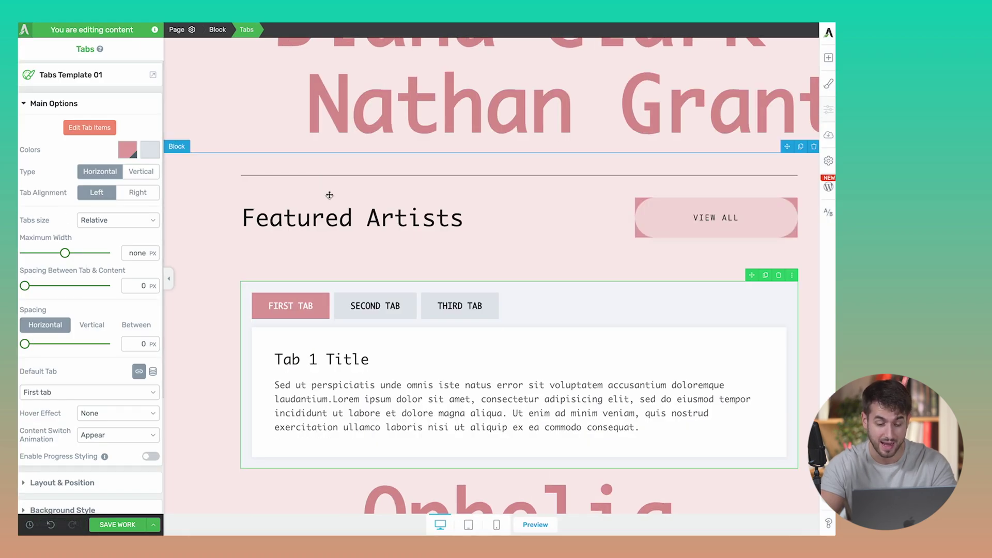
pyautogui.scroll(-1, 329, 195)
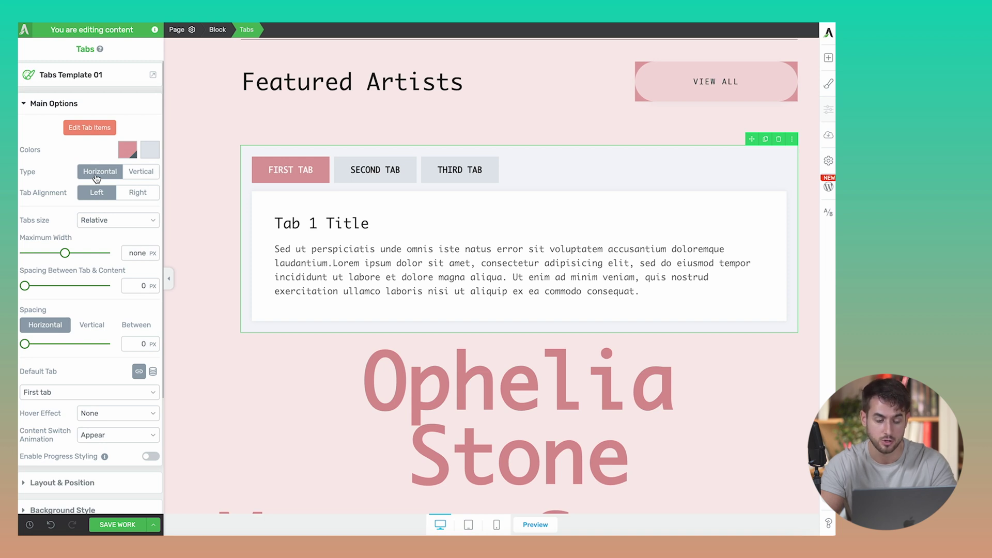
pyautogui.click(144, 173)
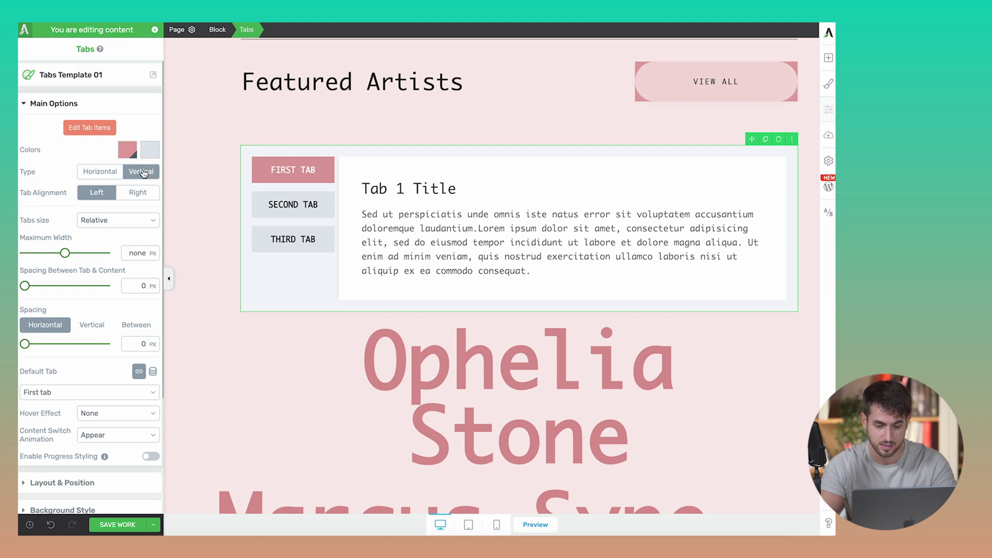
# - Preview the Second, Third and First tabs to check each one's content
pyautogui.click(272, 216)
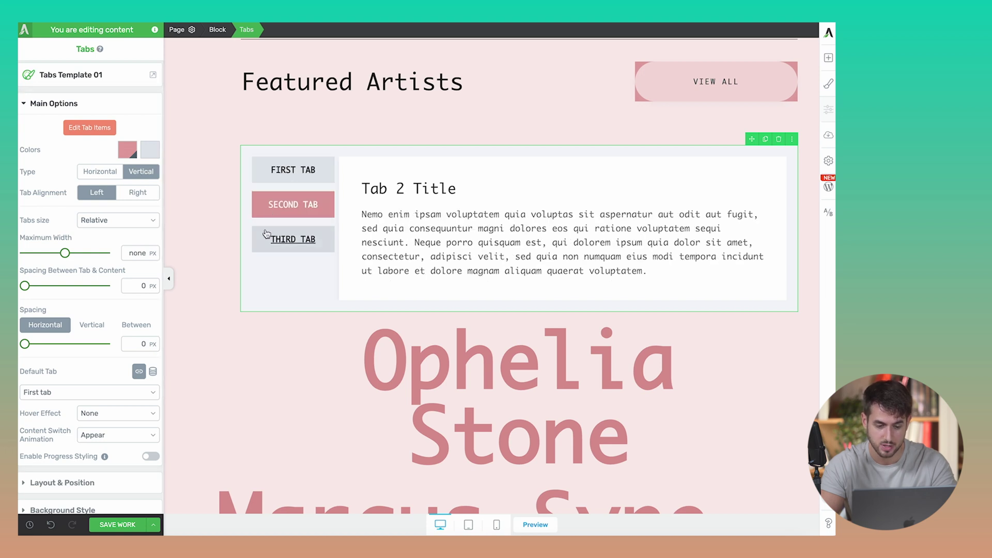
pyautogui.click(267, 234)
pyautogui.click(269, 173)
pyautogui.click(270, 201)
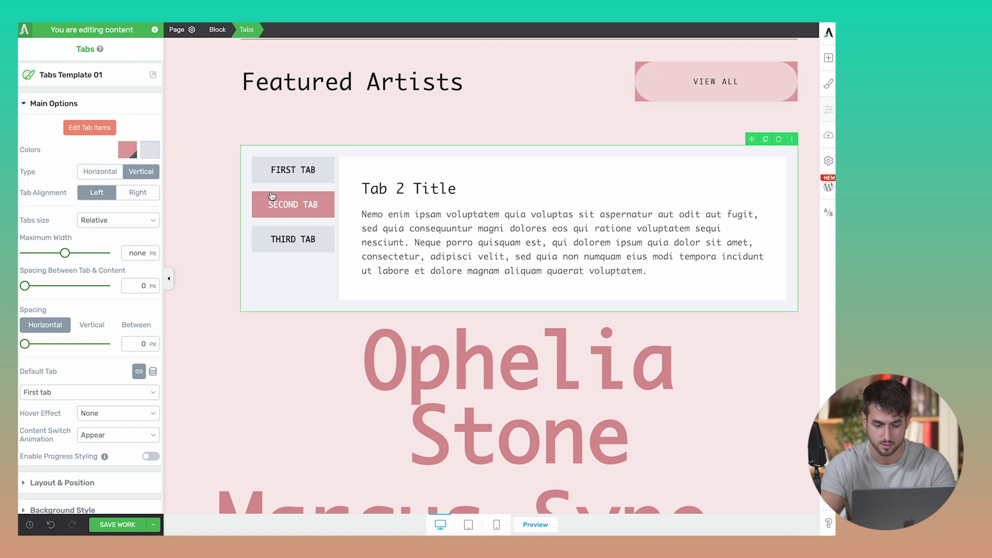
pyautogui.click(267, 239)
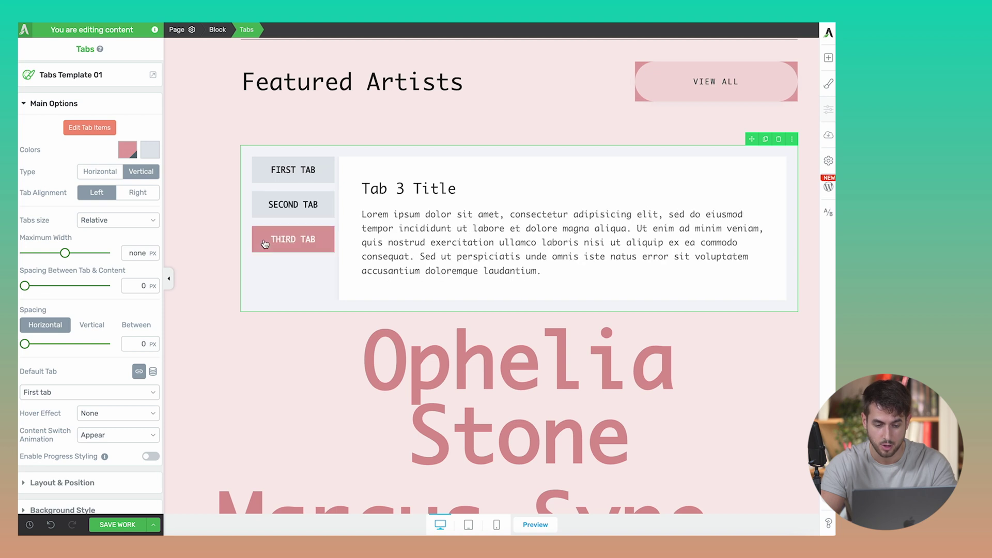
# - Switch to the mobile preview and test the Second, First and Third tabs
pyautogui.click(496, 525)
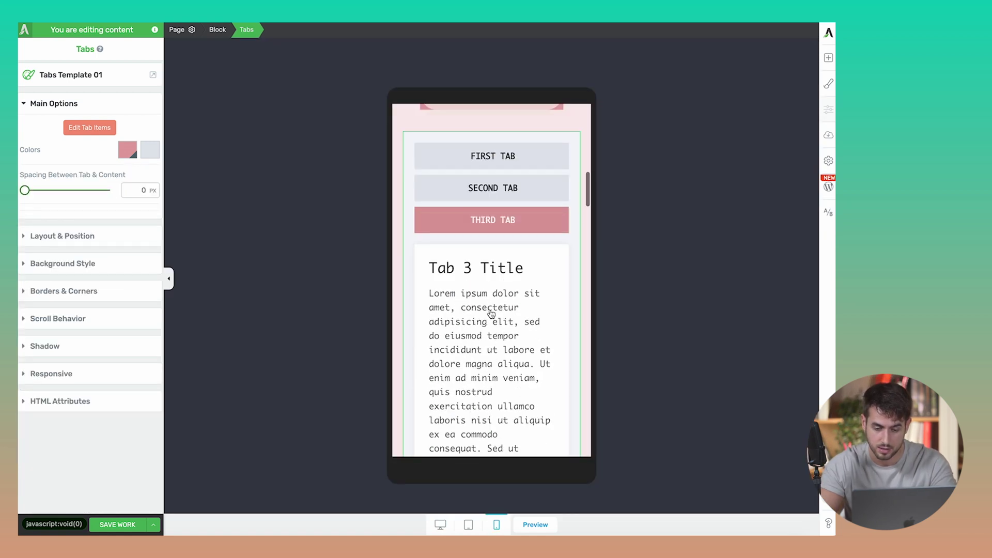
pyautogui.click(483, 189)
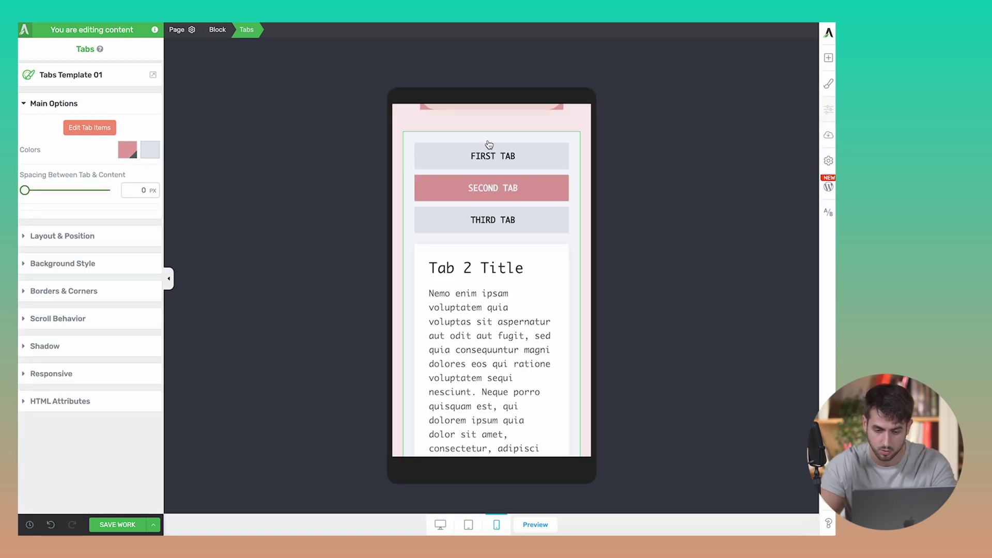
pyautogui.click(487, 161)
pyautogui.click(484, 188)
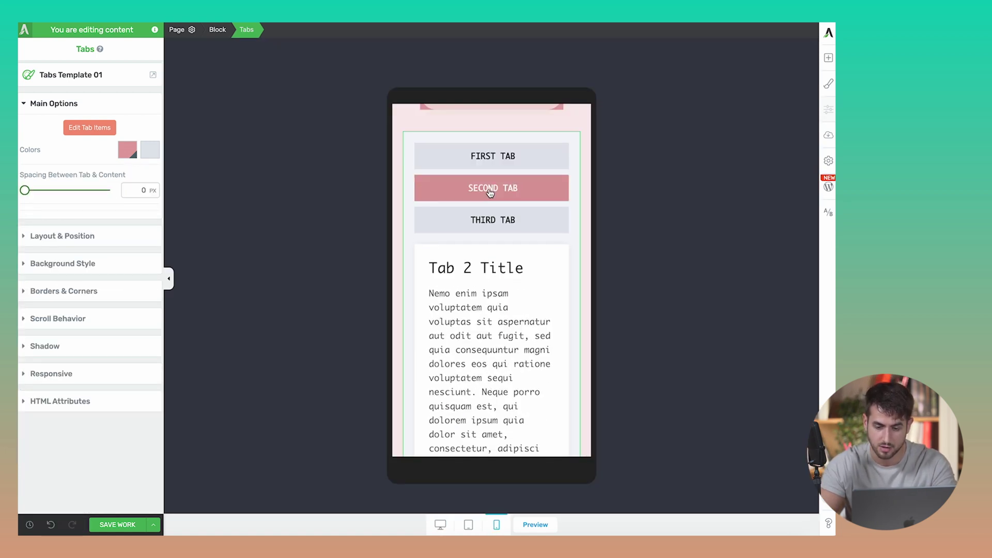
pyautogui.click(492, 218)
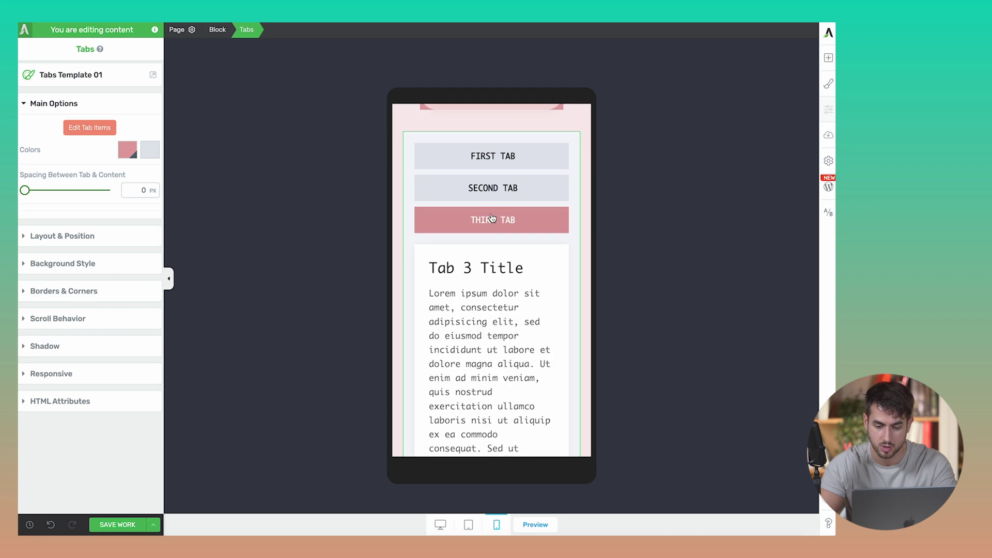
# - Return to the desktop layout and enter Edit Tab Items mode
pyautogui.click(439, 525)
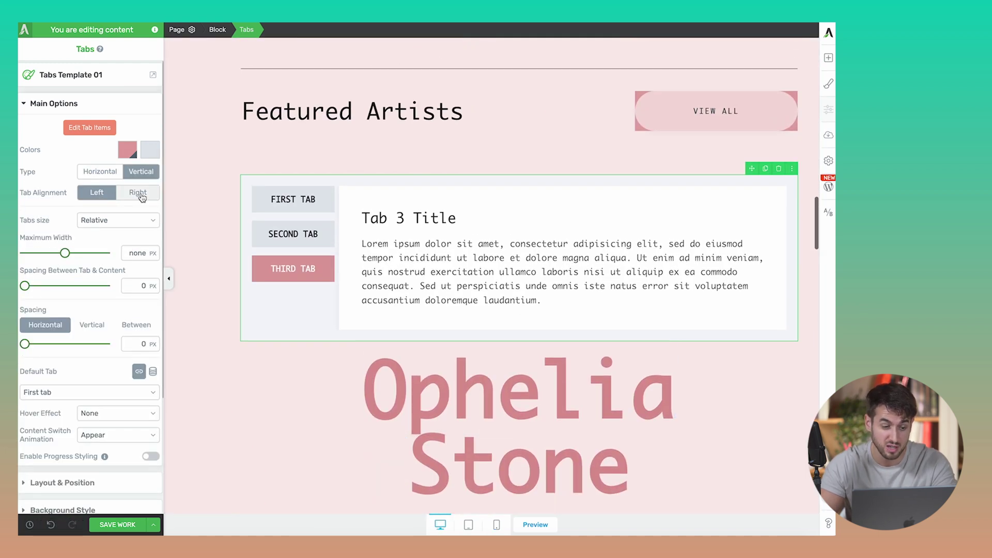
pyautogui.click(92, 127)
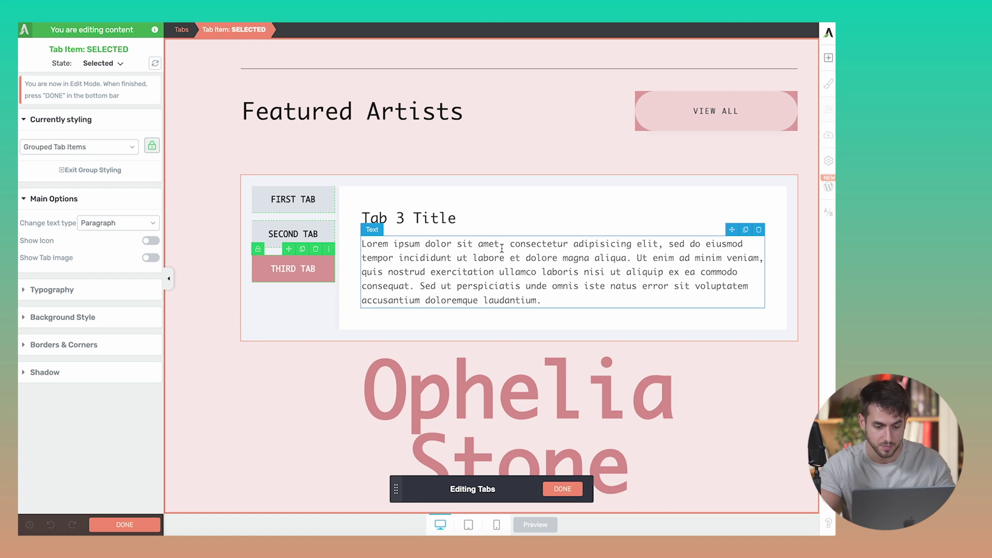
# - Delete the first tab and relabel the remaining tabs PABLO PICASSO and VAN GOGH
pyautogui.click(290, 202)
pyautogui.click(287, 193)
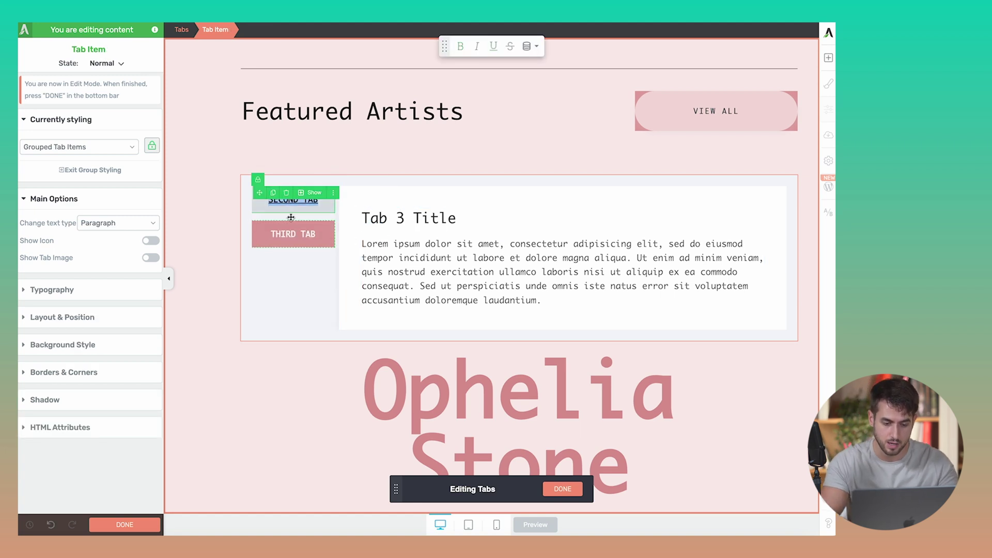
pyautogui.write('PABLO PICASSO')
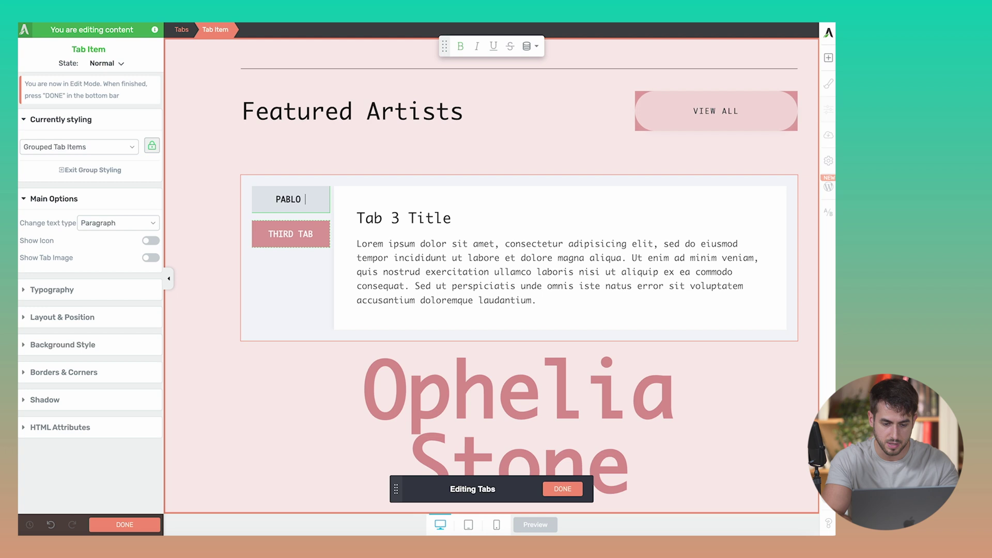
pyautogui.doubleClick(293, 232)
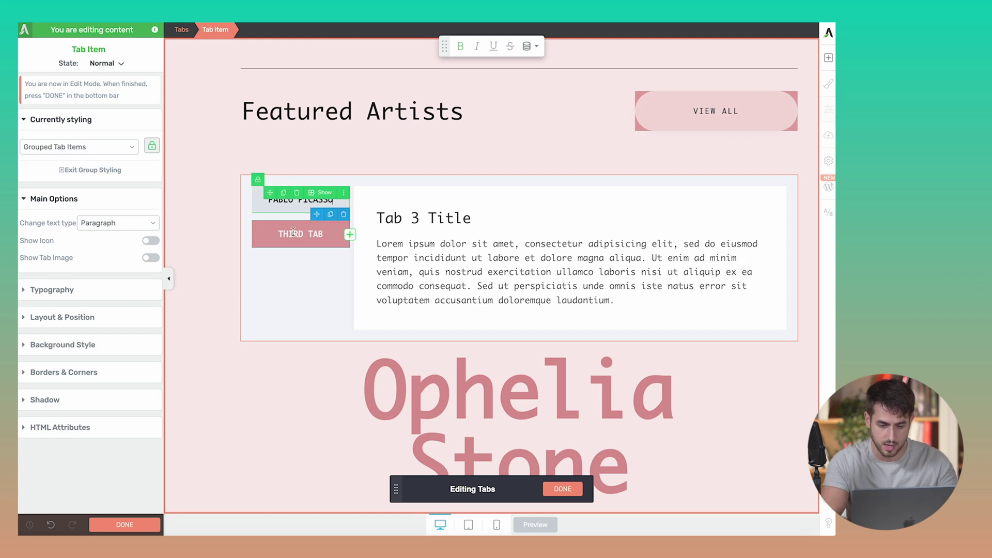
pyautogui.write('V')
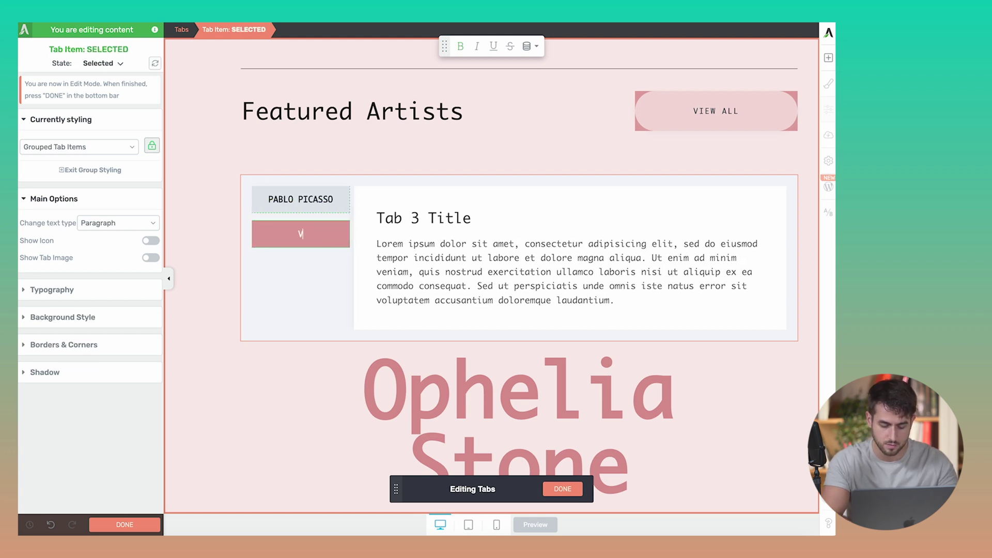
pyautogui.write('AN GOGH')
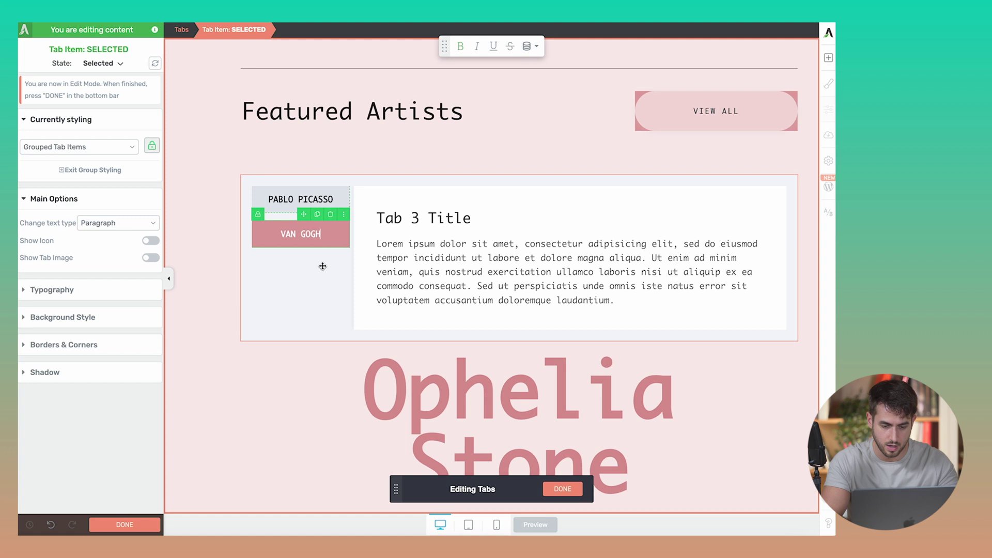
# - Duplicate the VAN GOGH tab as MONET and make PABLO PICASSO the active tab
pyautogui.click(317, 213)
pyautogui.doubleClick(306, 270)
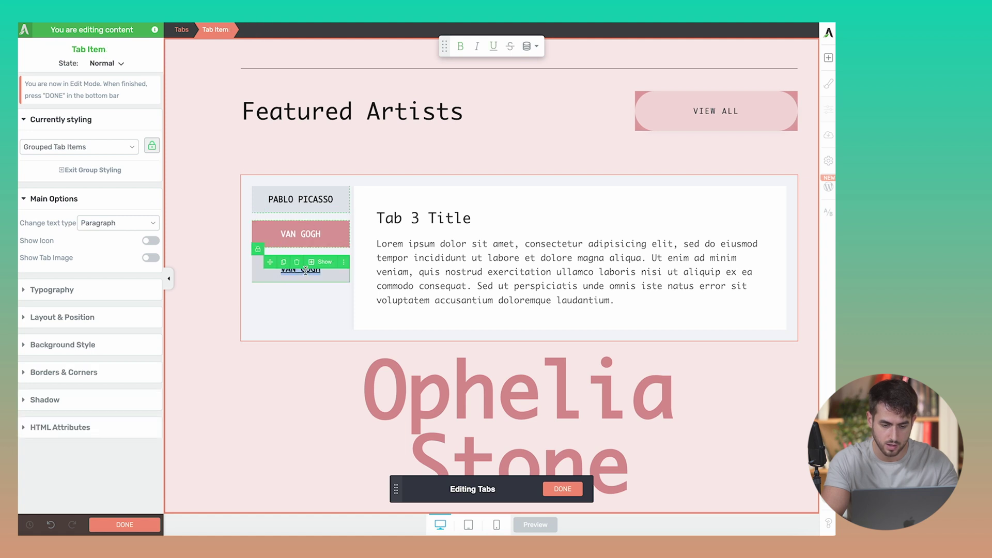
pyautogui.write('M')
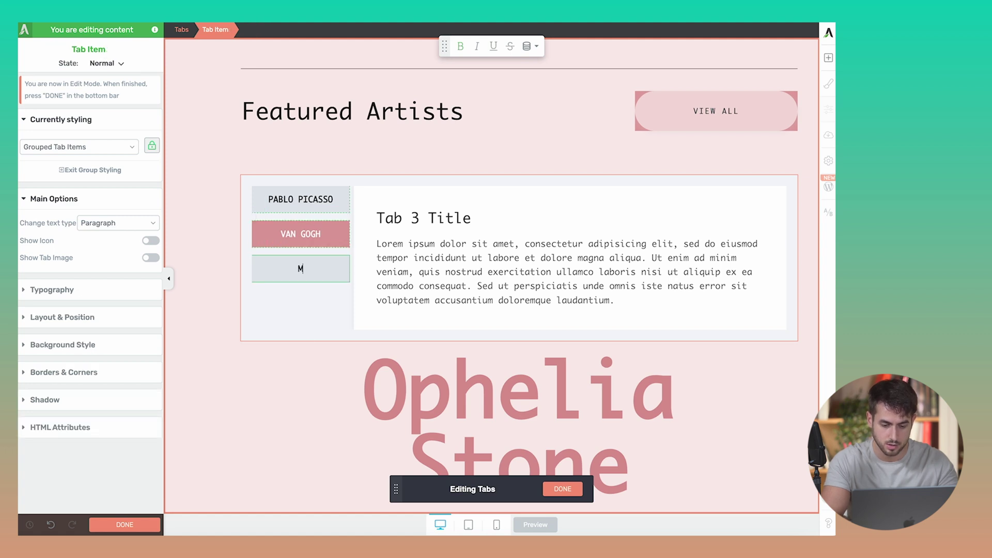
pyautogui.write('ONET')
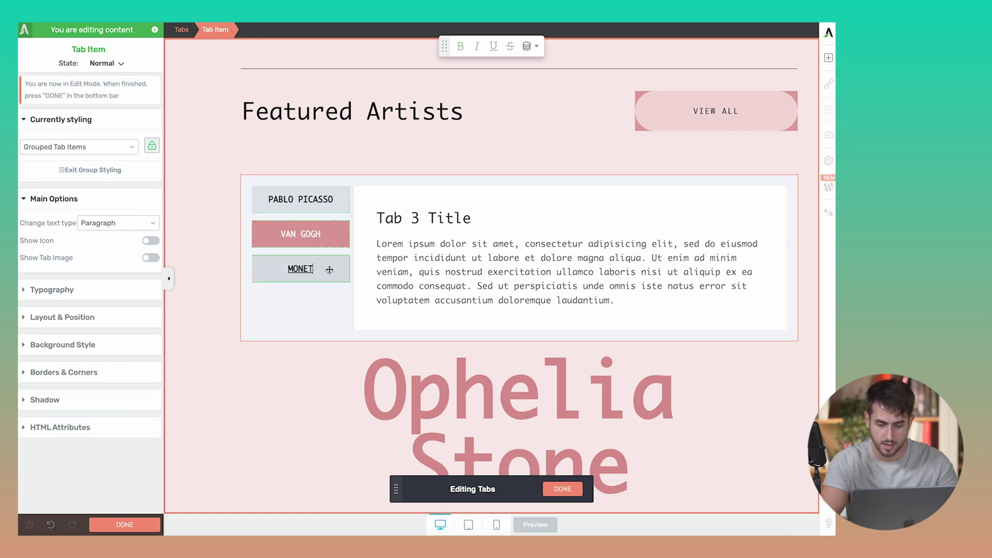
pyautogui.click(280, 213)
pyautogui.click(281, 213)
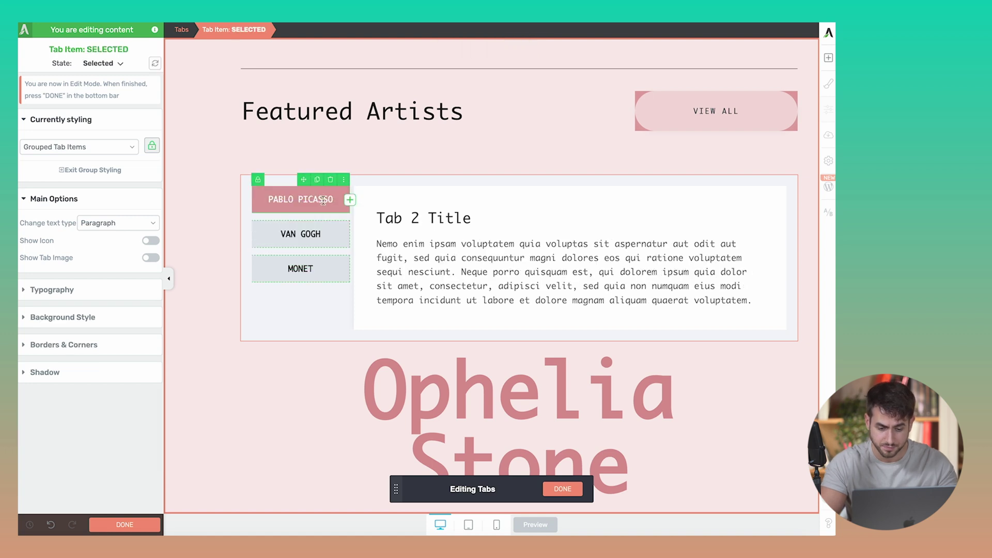
# - Insert the hawk photo from the Media Library below the Tab 2 Title heading
pyautogui.click(828, 58)
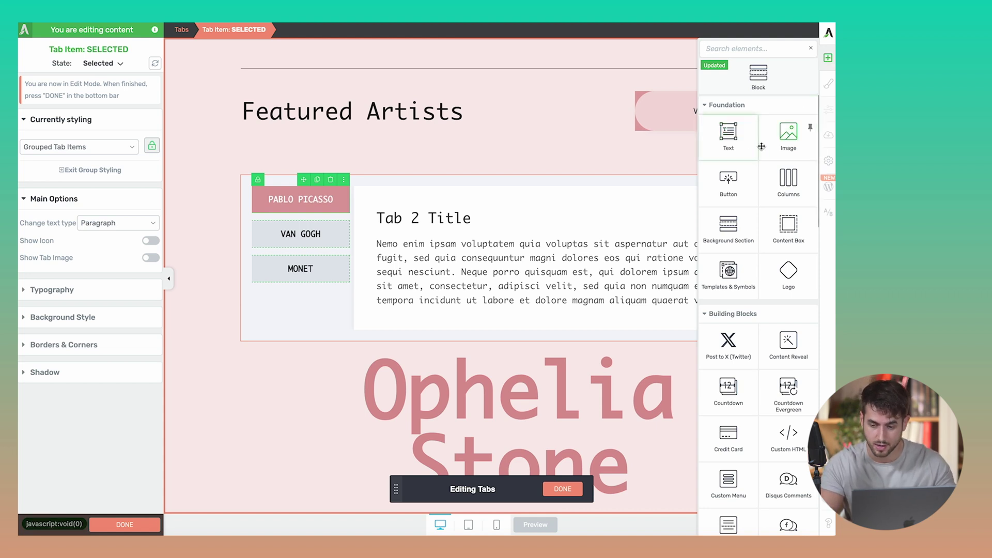
pyautogui.moveTo(774, 139); pyautogui.dragTo(503, 228)
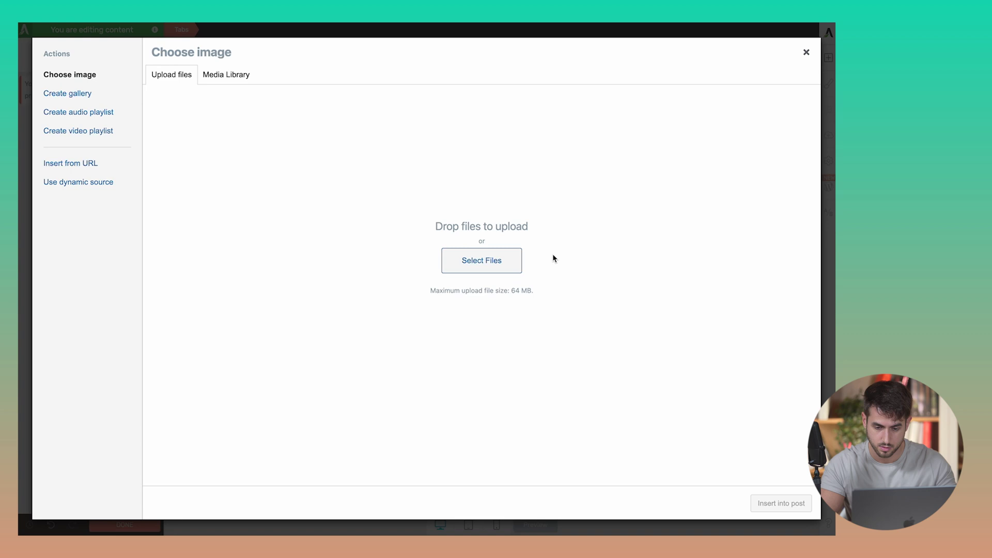
pyautogui.click(228, 75)
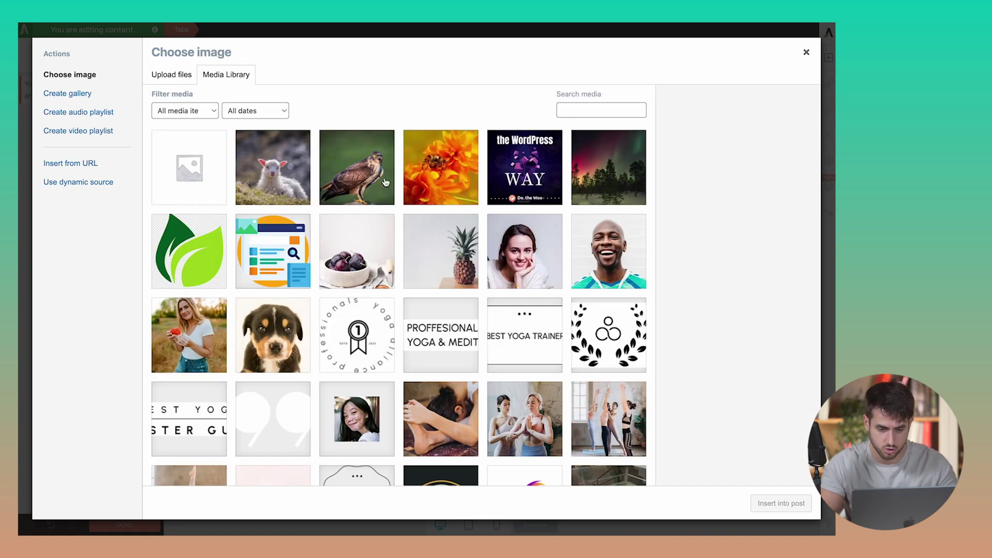
pyautogui.click(363, 178)
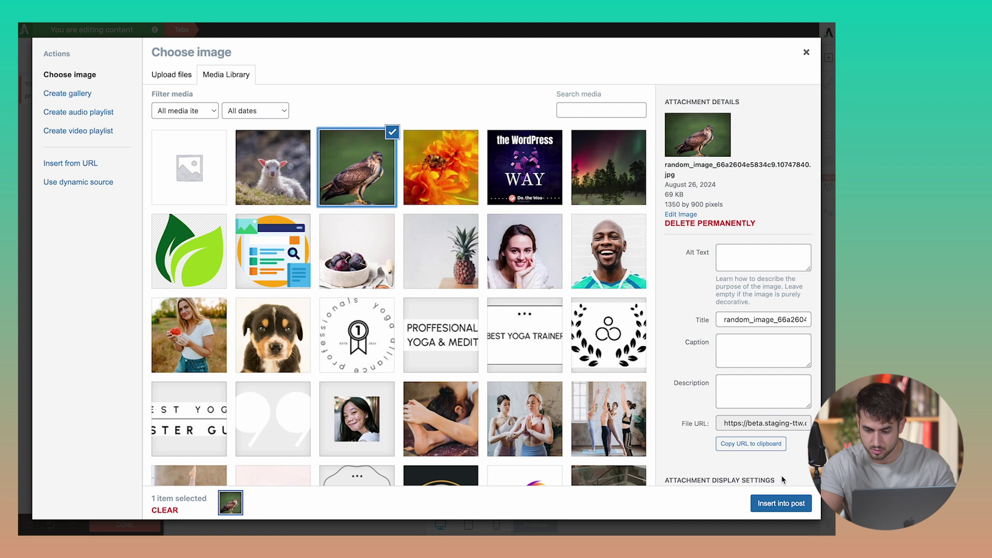
pyautogui.click(781, 502)
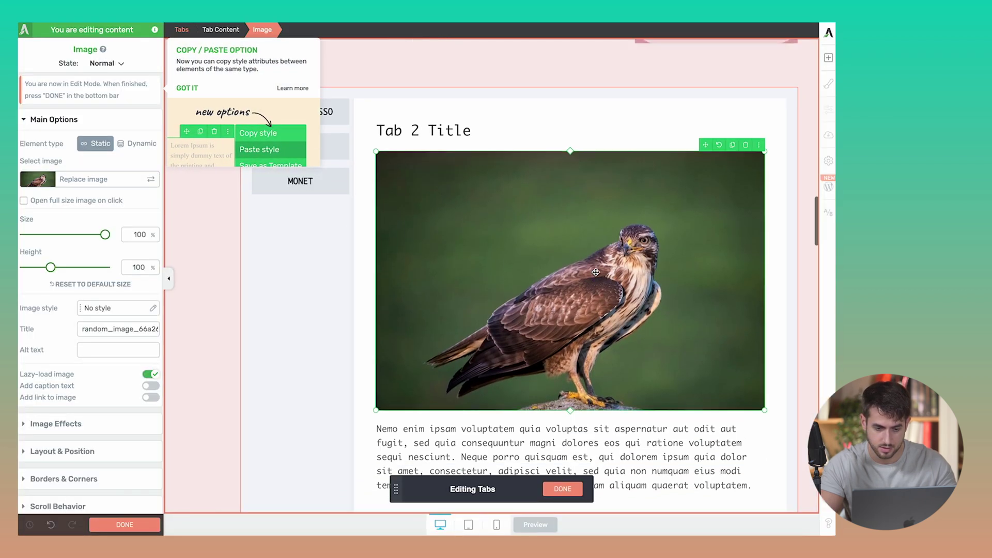
# - Retitle the Tab 2 Title heading as 'Pablo Picasso'
pyautogui.scroll(2, 595, 272)
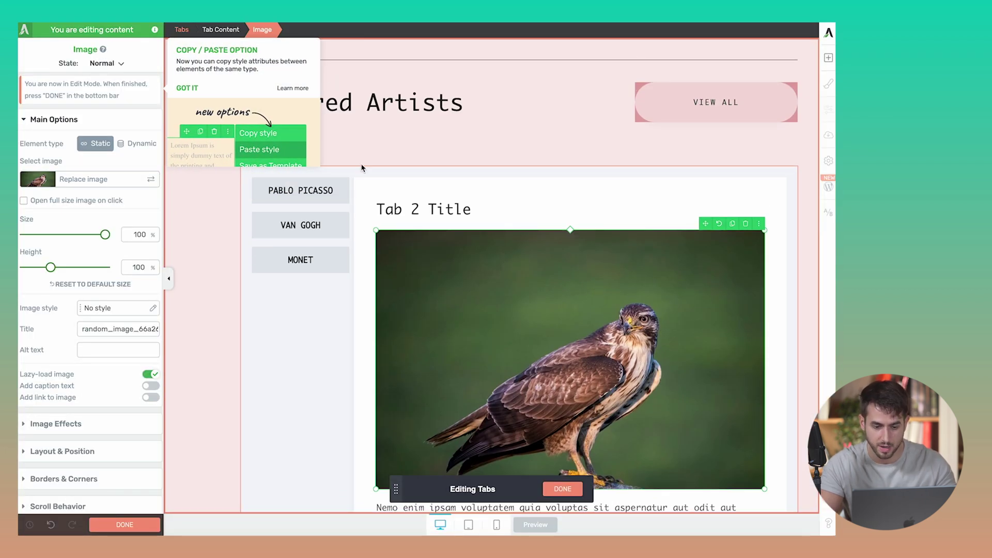
pyautogui.click(408, 204)
pyautogui.doubleClick(466, 210)
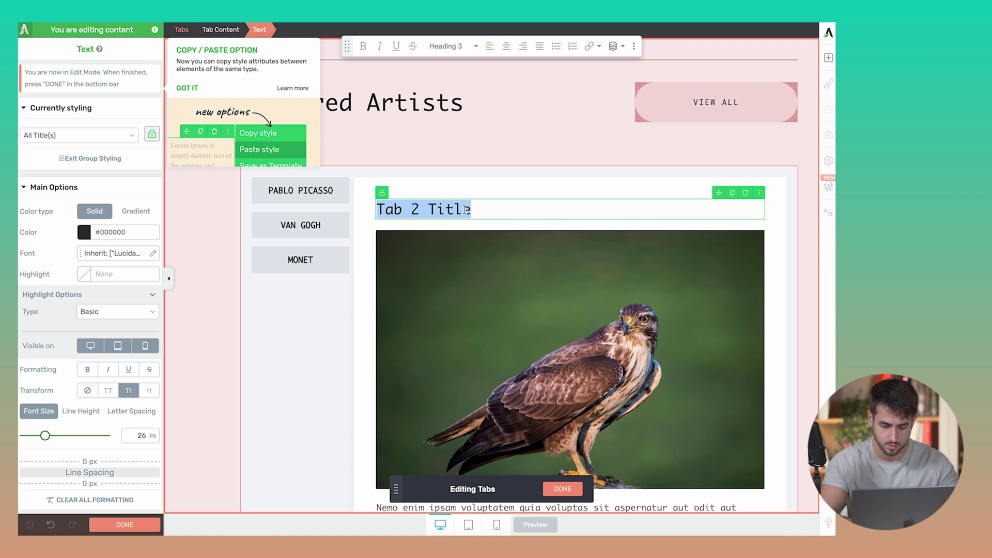
pyautogui.write('Pablo Picasso')
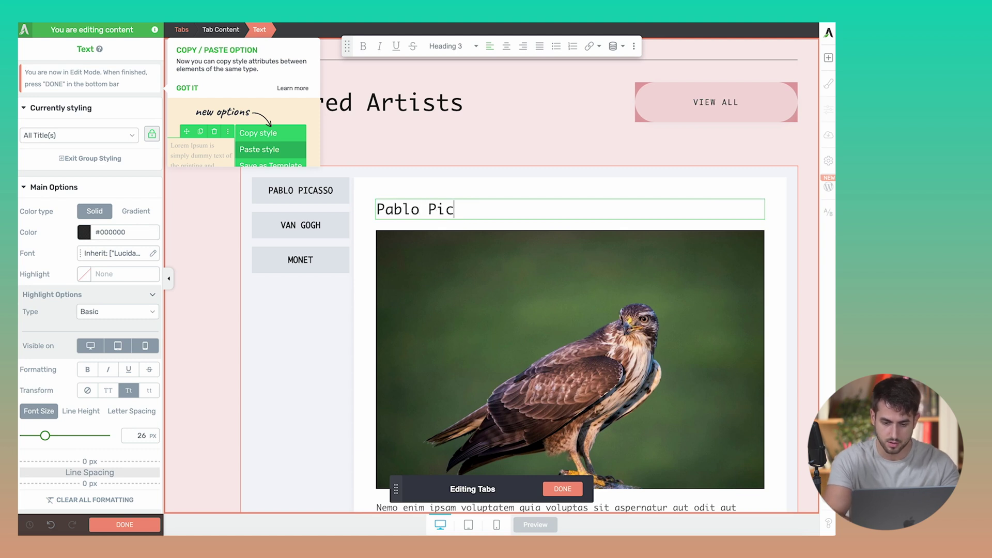
# - Open the Van Gogh tab and add the puppy photo from the media library
pyautogui.click(307, 208)
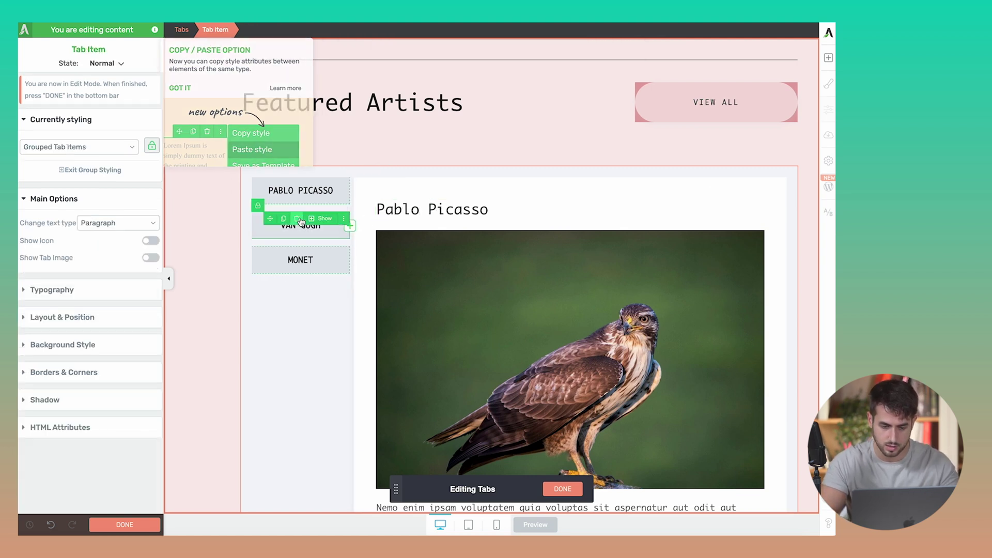
pyautogui.scroll(-5, 504, 265)
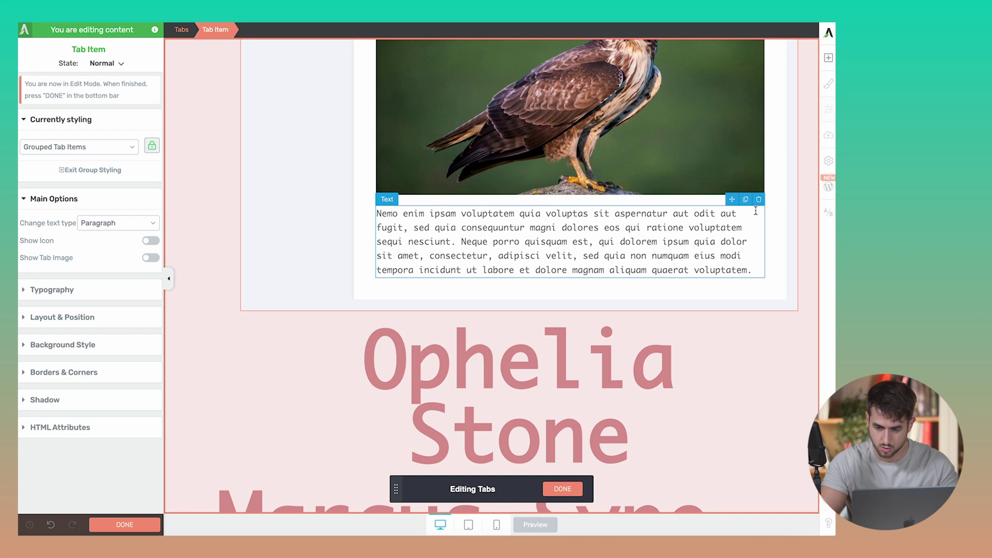
pyautogui.press('Escape')
pyautogui.scroll(5, 723, 239)
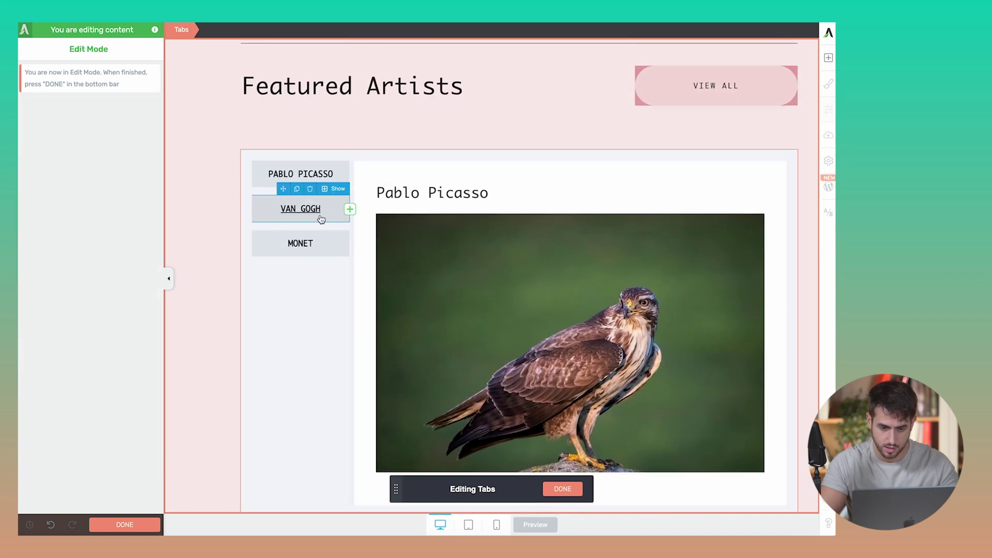
pyautogui.click(319, 211)
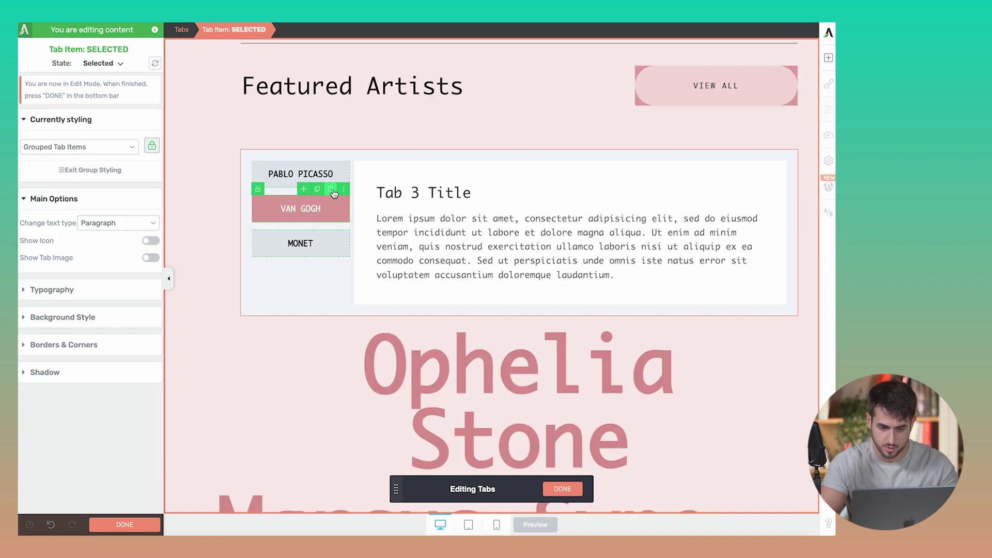
pyautogui.click(828, 57)
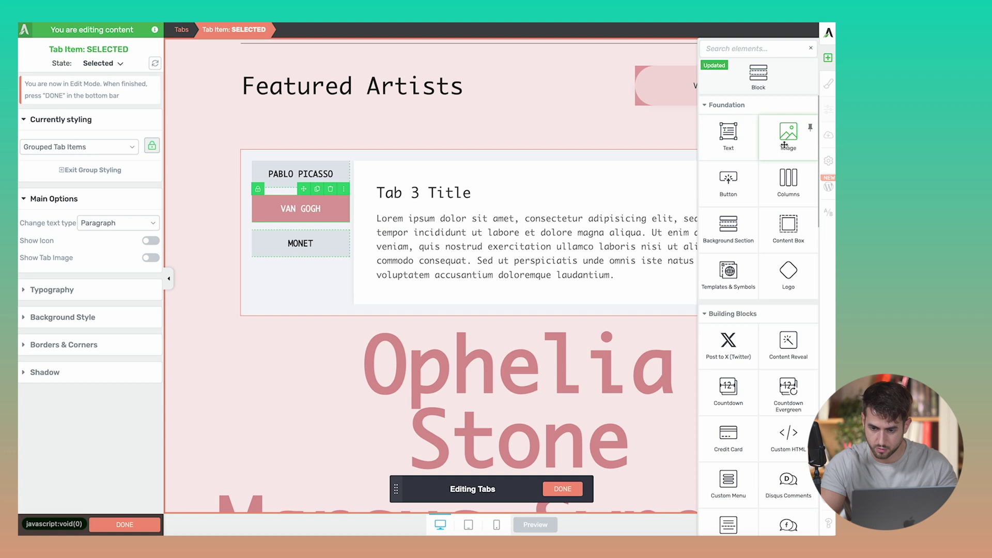
pyautogui.moveTo(784, 145); pyautogui.dragTo(516, 212)
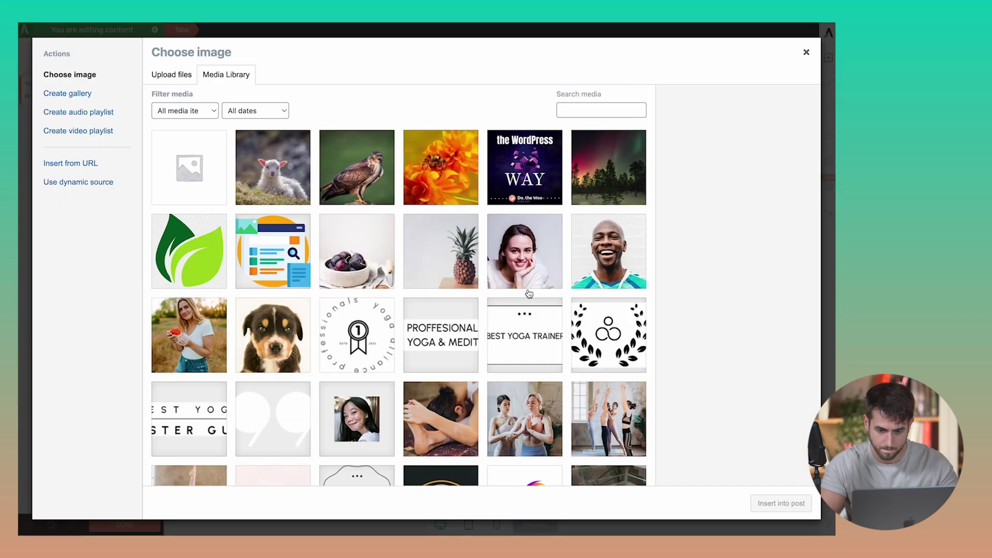
pyautogui.scroll(-3, 529, 294)
pyautogui.scroll(2, 362, 300)
pyautogui.click(273, 310)
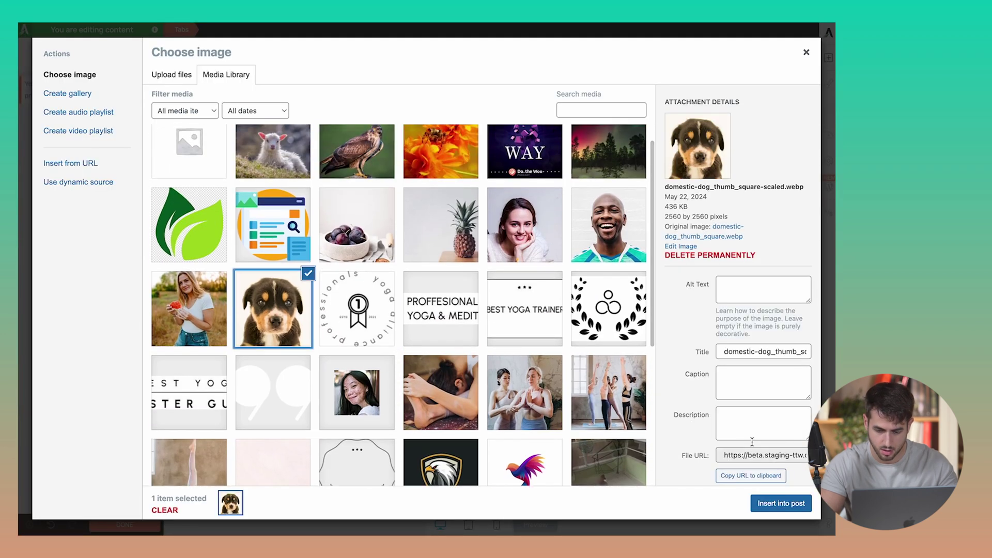
pyautogui.click(780, 503)
# - Retitle the Tab 3 Title heading 'Van GOGH' and delete the lorem ipsum paragraph
pyautogui.tripleClick(413, 193)
pyautogui.write('V')
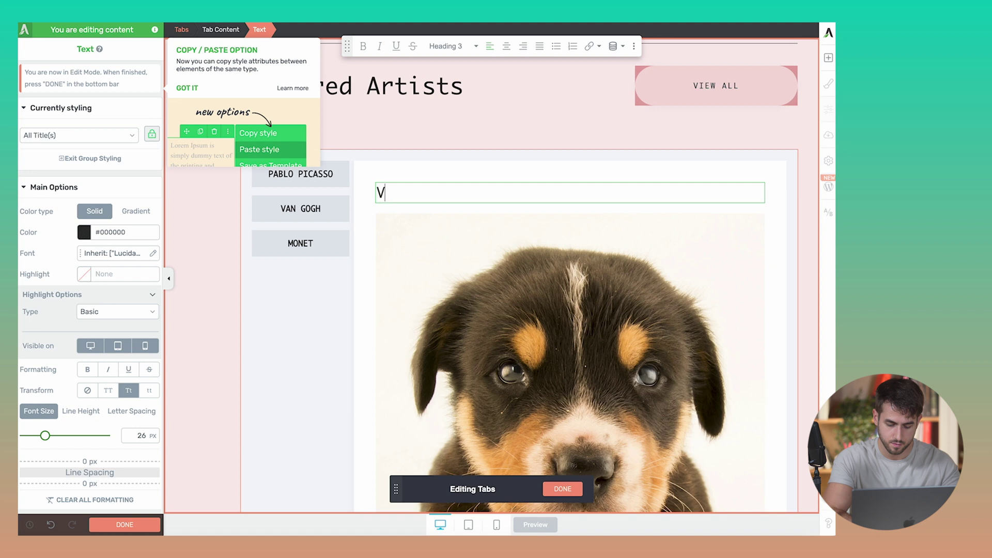
pyautogui.write('an GOGH')
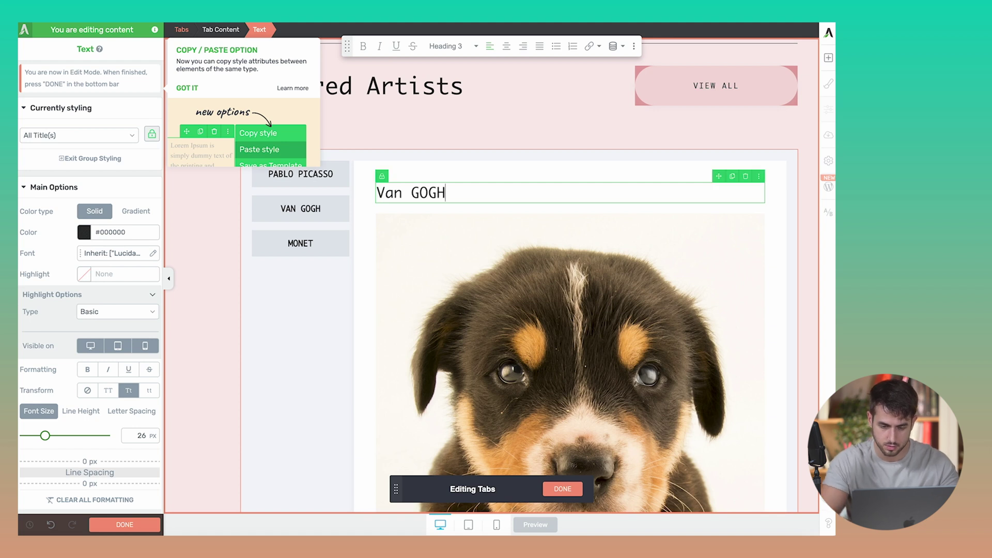
pyautogui.click(332, 249)
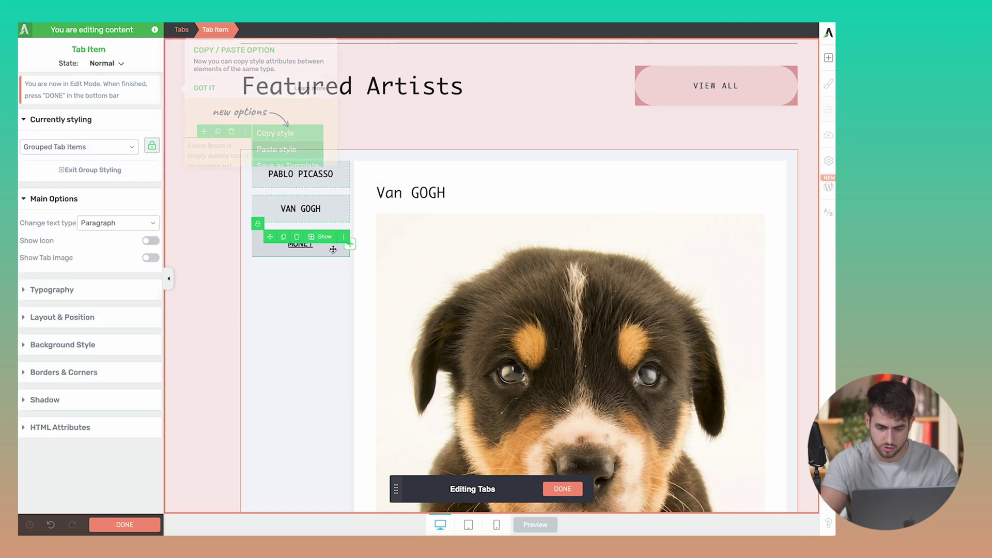
pyautogui.scroll(-5, 390, 282)
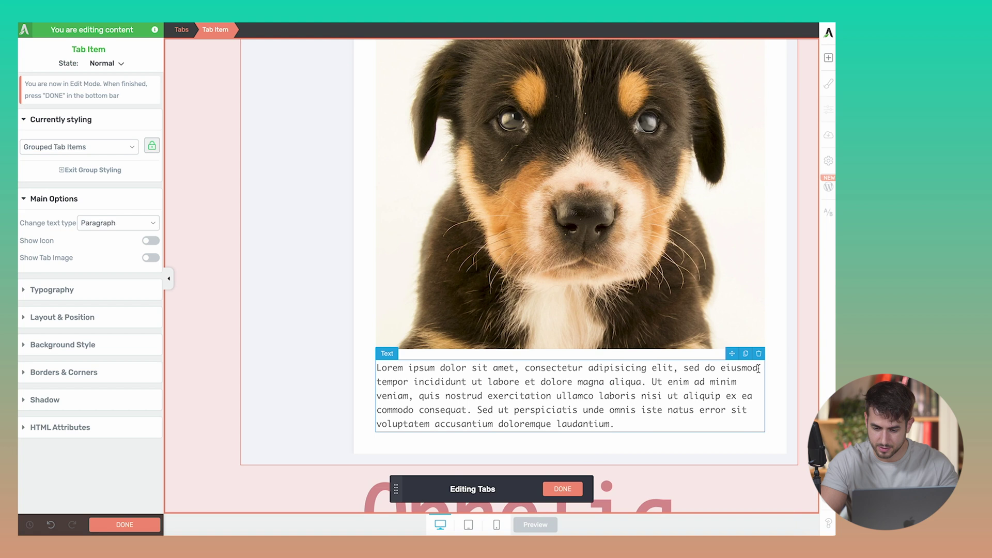
pyautogui.click(758, 353)
pyautogui.scroll(5, 413, 329)
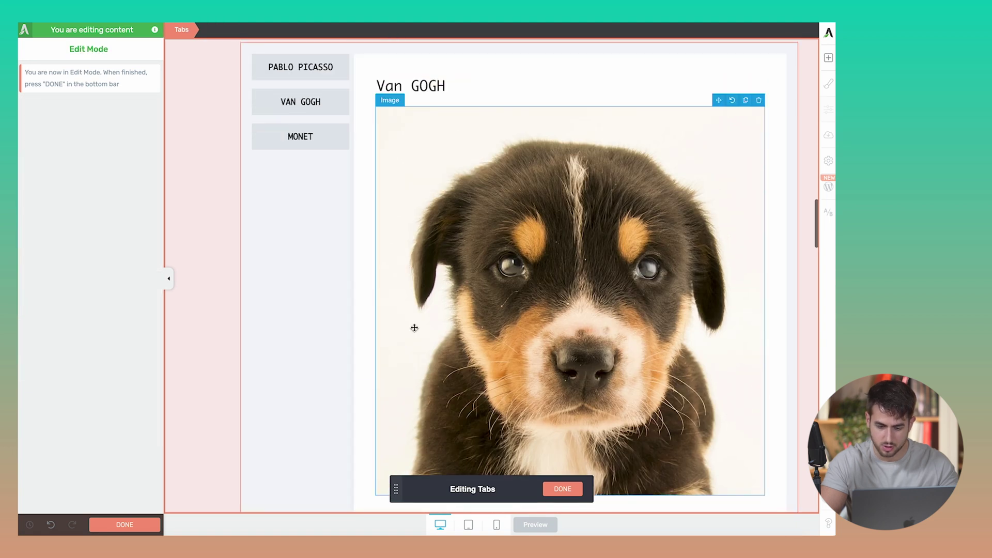
# - Finish tab editing with DONE so the updated tabs block is saved
pyautogui.click(572, 492)
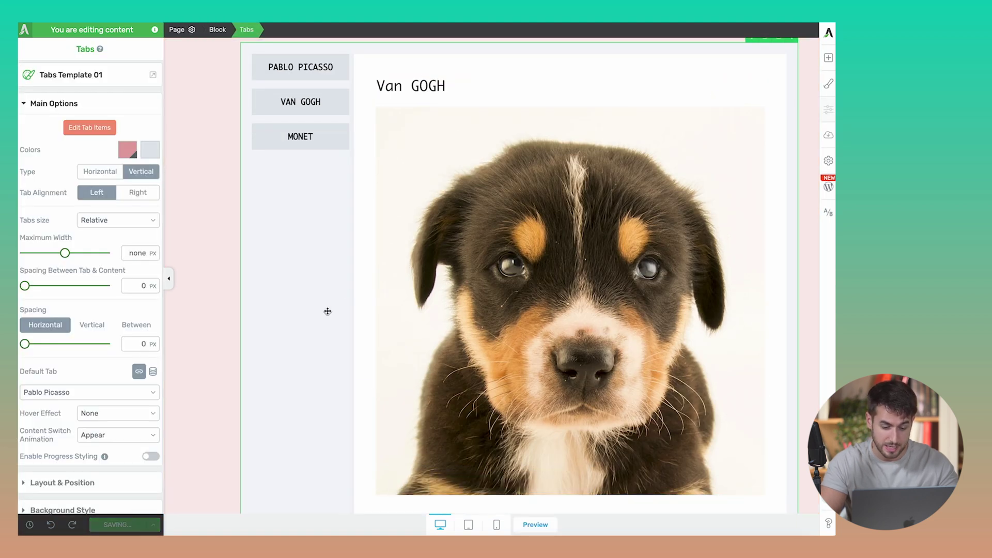
pyautogui.scroll(-3, 348, 293)
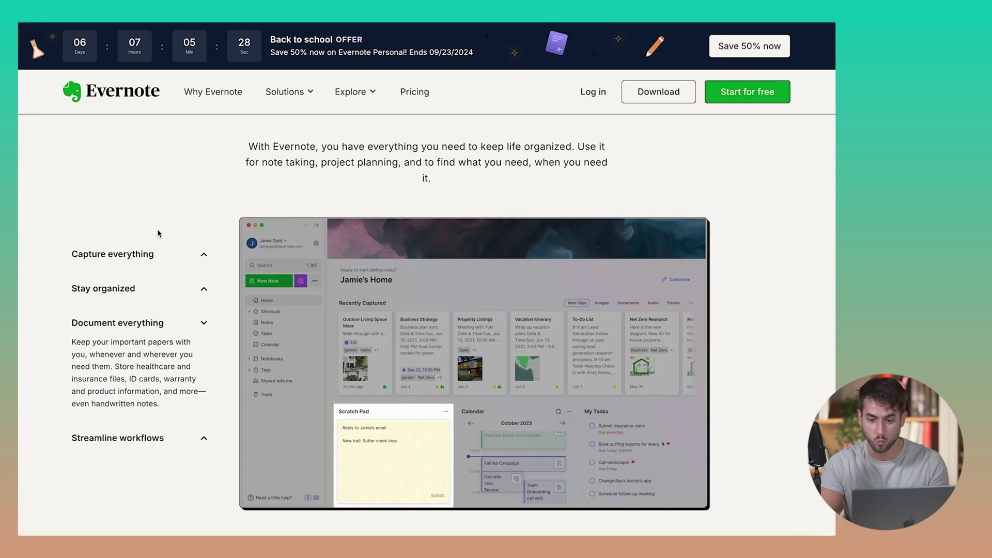
# - Expand Capture everything, Stay organized, and Document everything in turn, ending on Capture everything
pyautogui.scroll(-1, 158, 233)
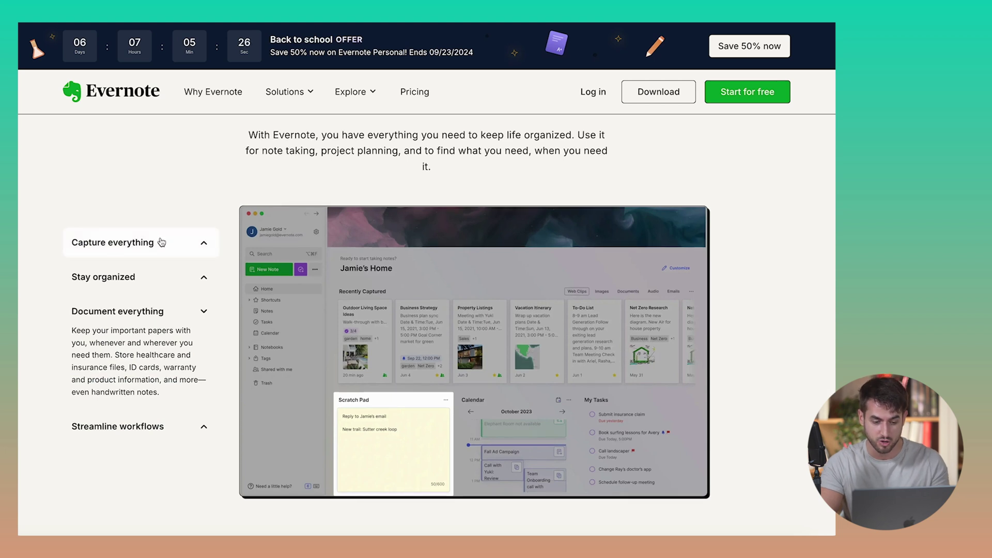
pyautogui.click(179, 235)
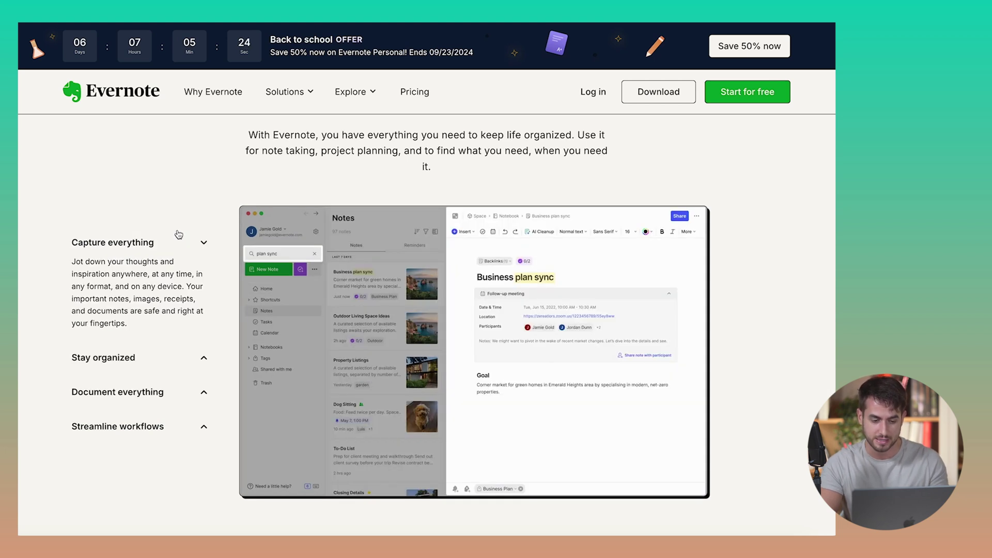
pyautogui.click(155, 357)
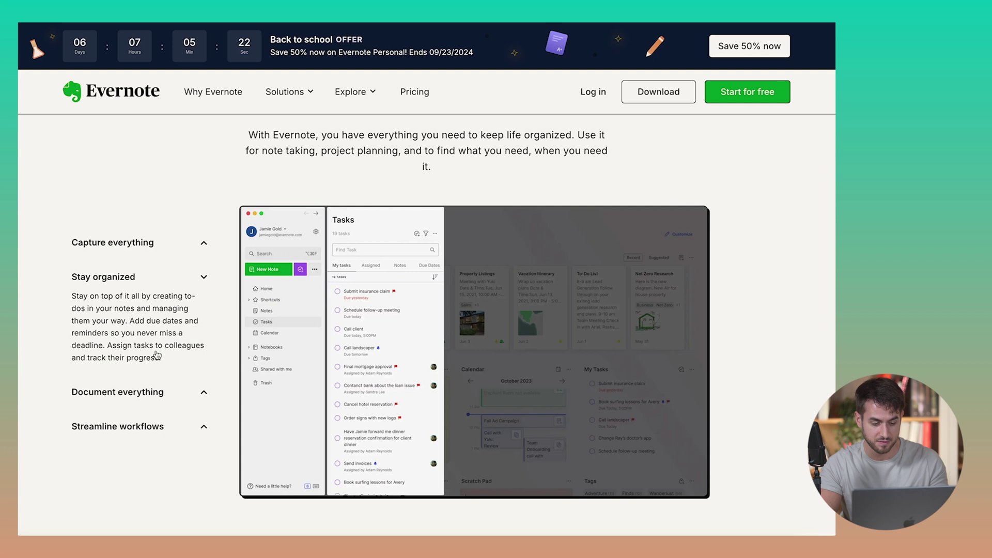
pyautogui.click(153, 392)
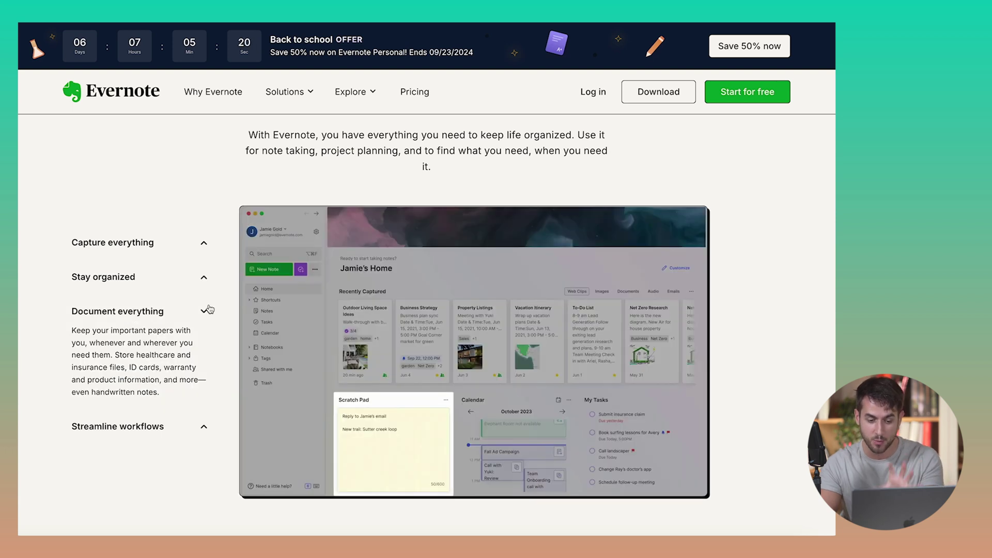
pyautogui.click(191, 276)
pyautogui.click(181, 247)
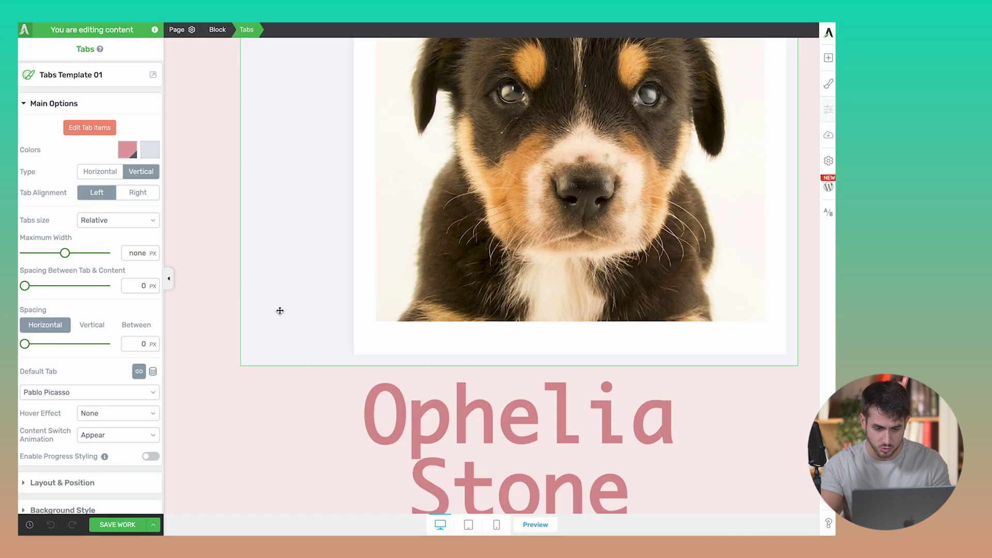
# - Switch to the Pablo Picasso tab and enter tab-editing mode on its label
pyautogui.scroll(5, 279, 311)
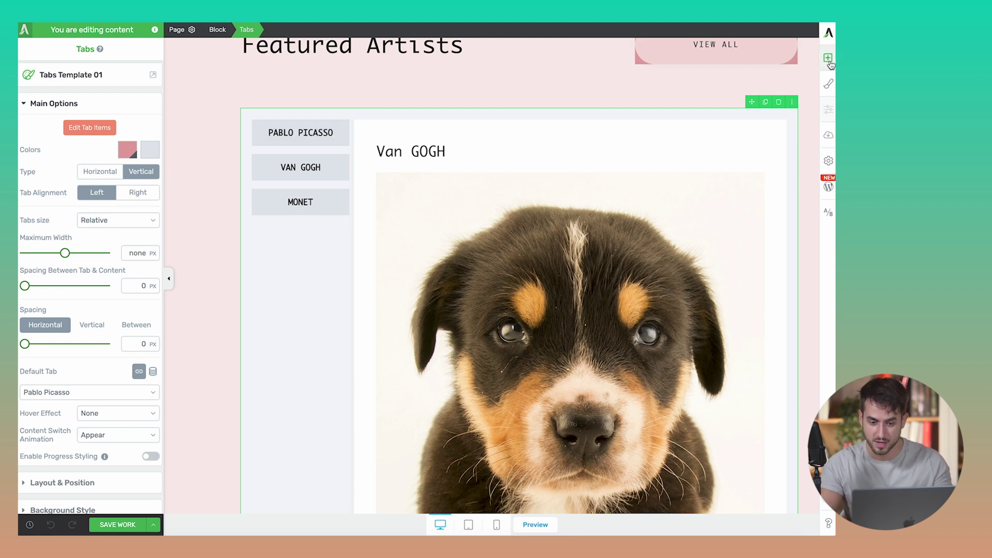
pyautogui.click(828, 57)
pyautogui.click(307, 133)
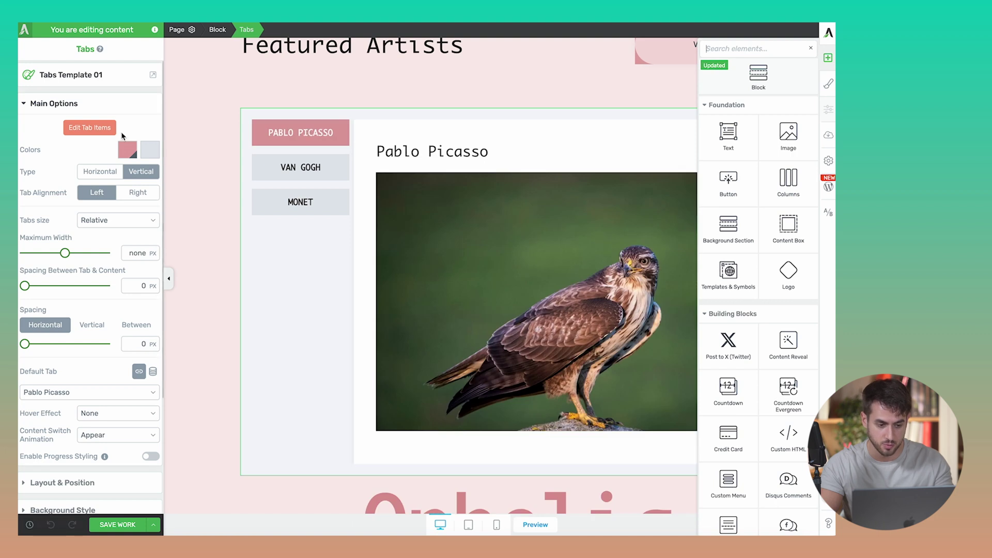
pyautogui.doubleClick(308, 133)
# - Relabel the tabs USER SETTINGS, YOUR COURSES, RECENT CONTENT and PODCAST EPISODES, then show User Settings
pyautogui.doubleClick(279, 133)
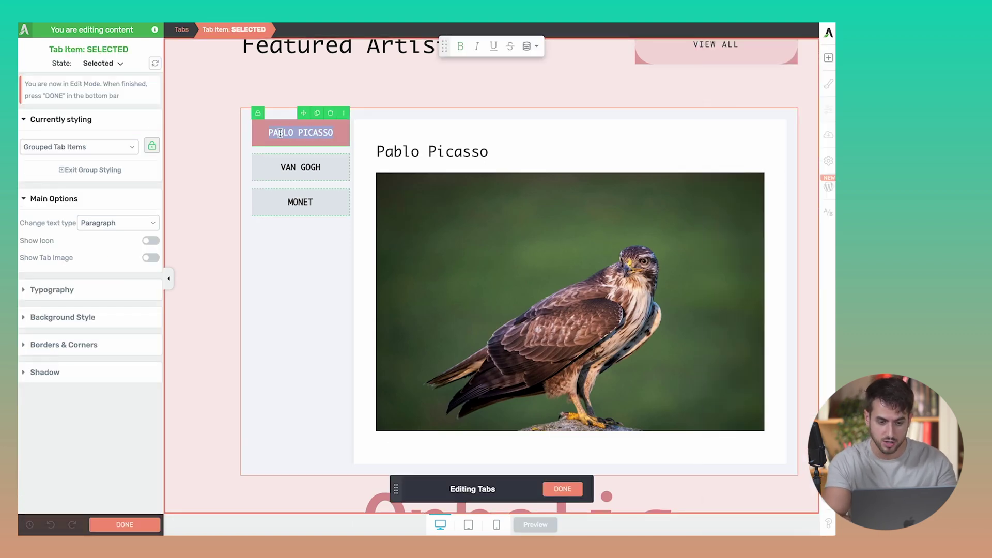
pyautogui.write('USER')
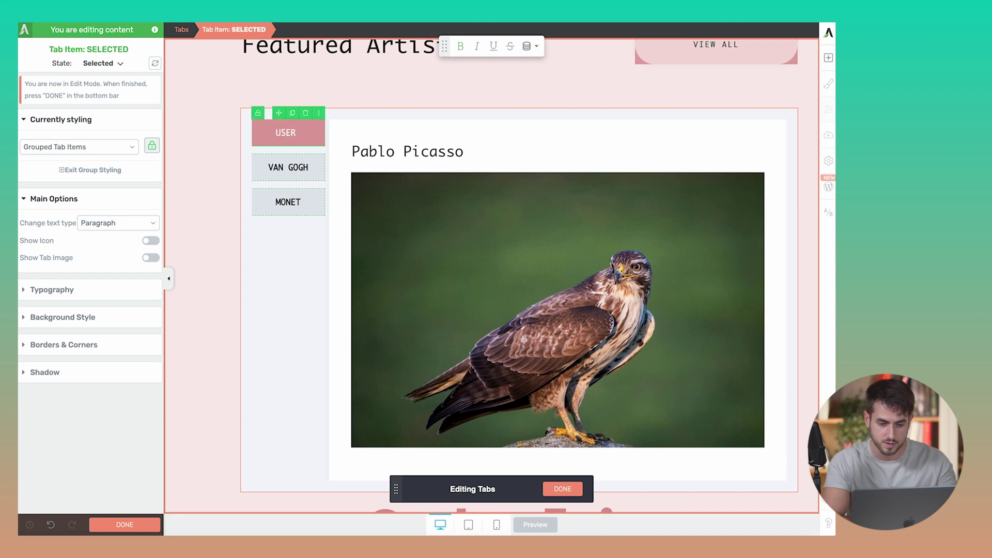
pyautogui.write(' SETTINGS')
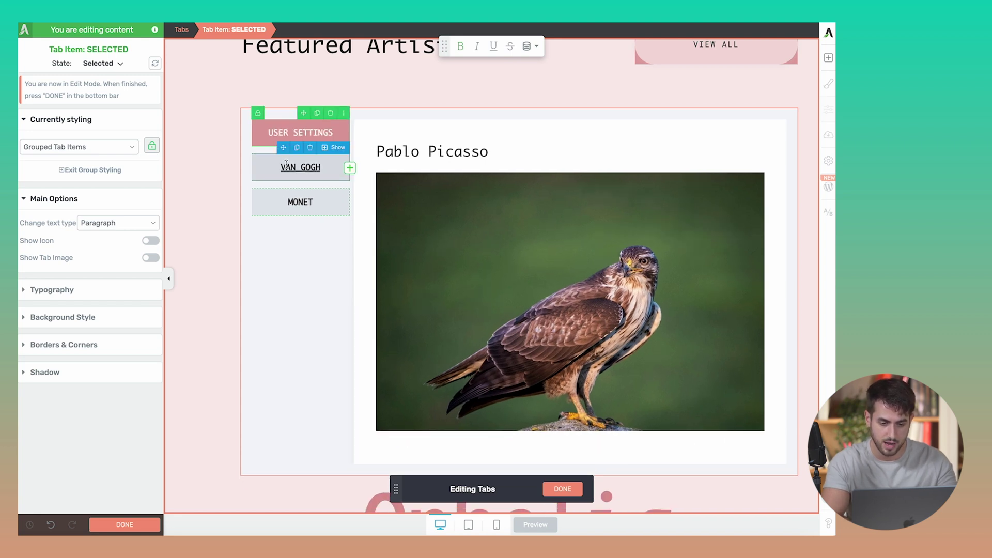
pyautogui.click(283, 161)
pyautogui.click(283, 161)
pyautogui.doubleClick(294, 168)
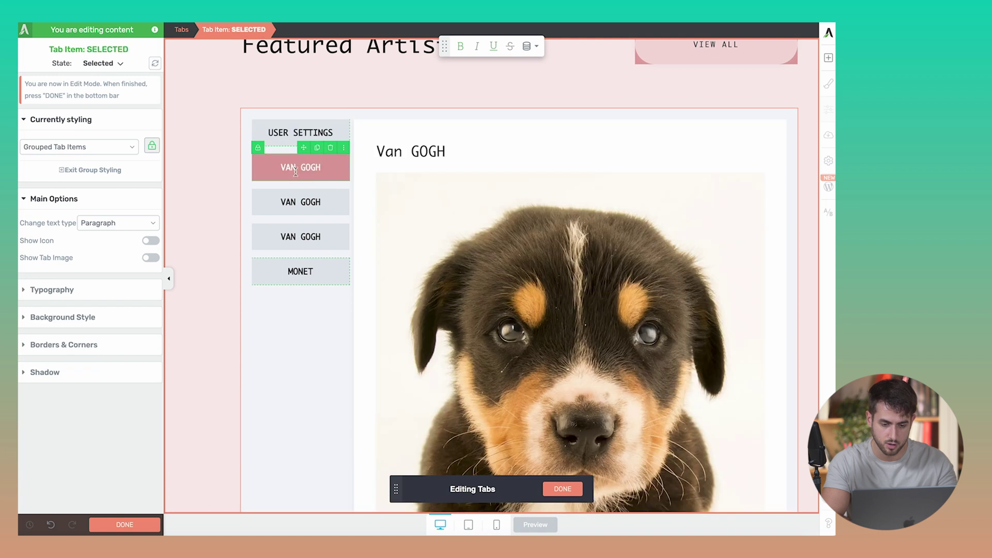
pyautogui.write('YOUR COURSES')
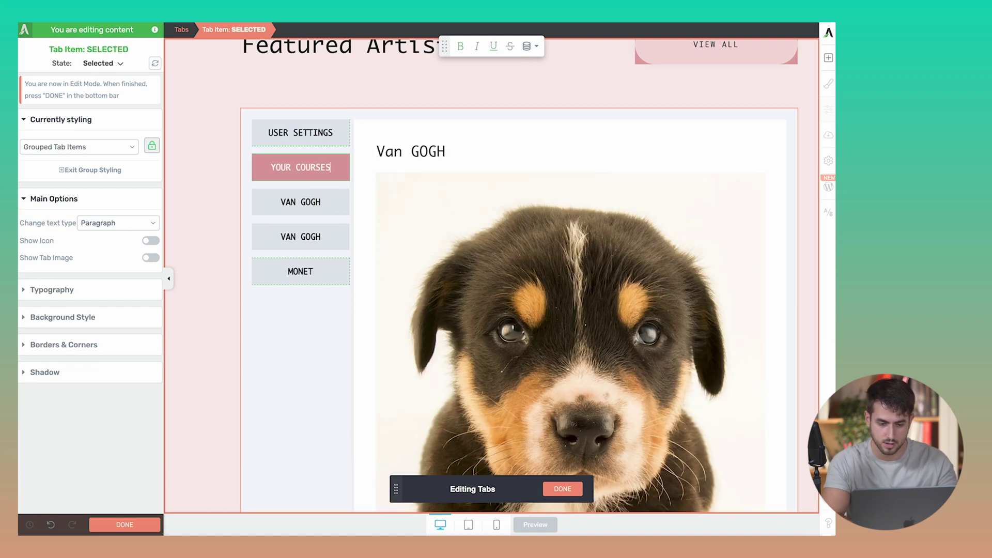
pyautogui.doubleClick(286, 201)
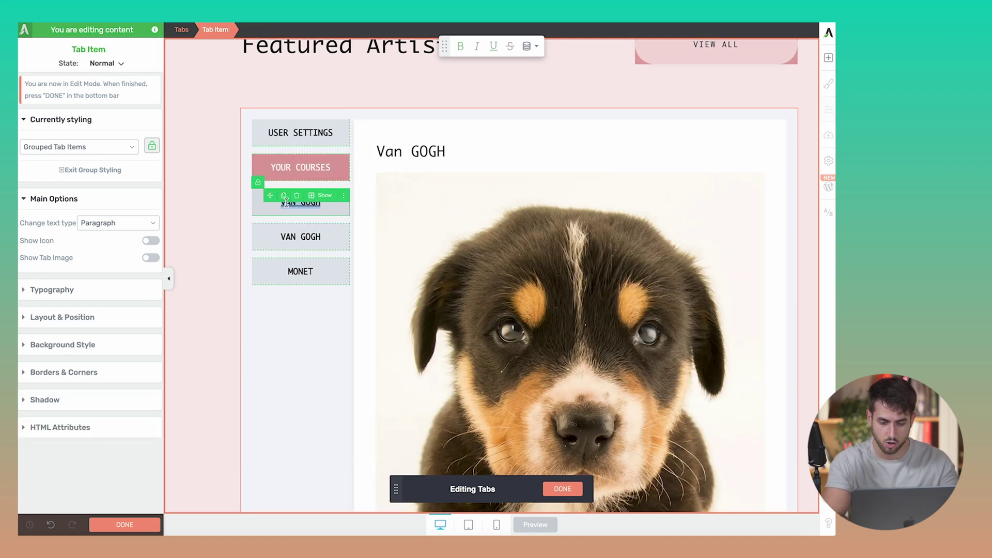
pyautogui.write('RECENT CONTENT')
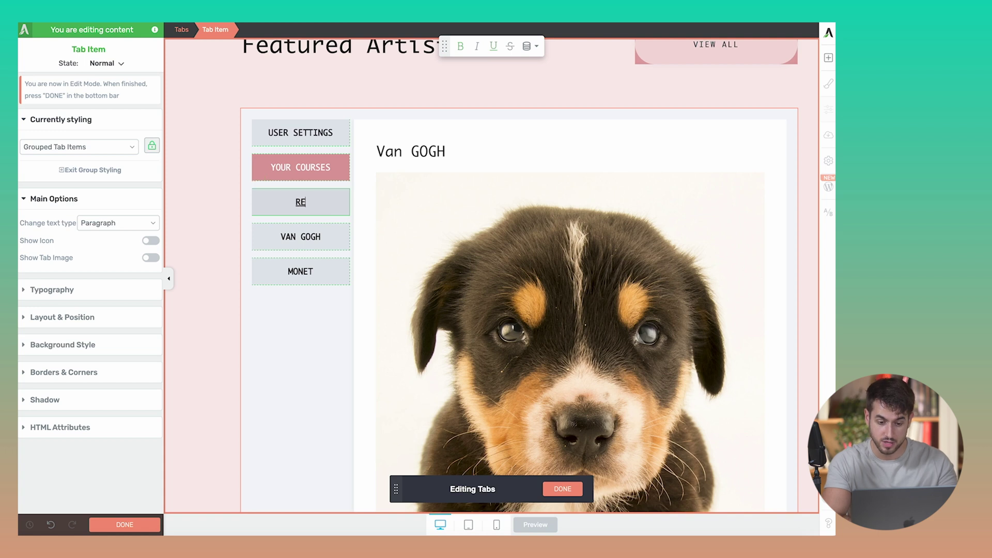
pyautogui.doubleClick(304, 236)
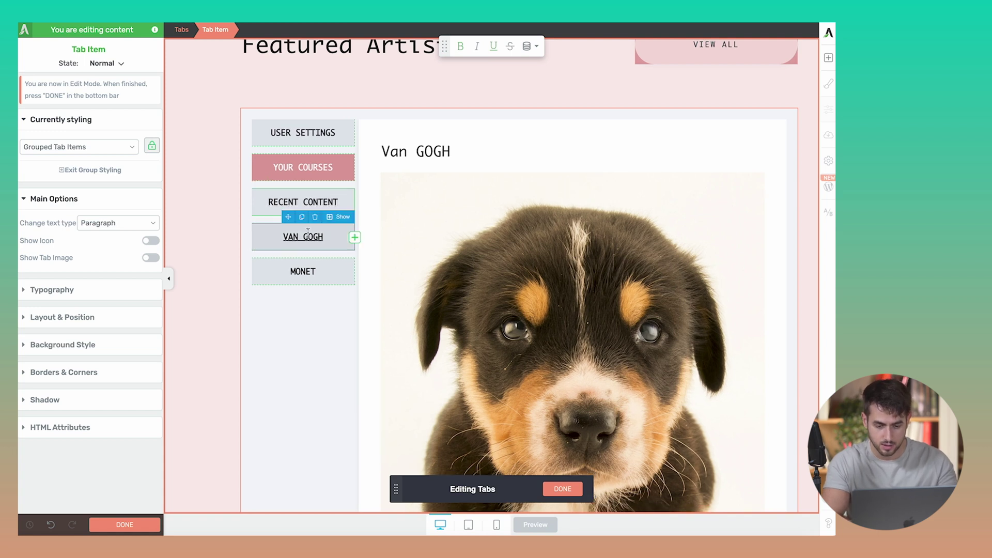
pyautogui.write('P')
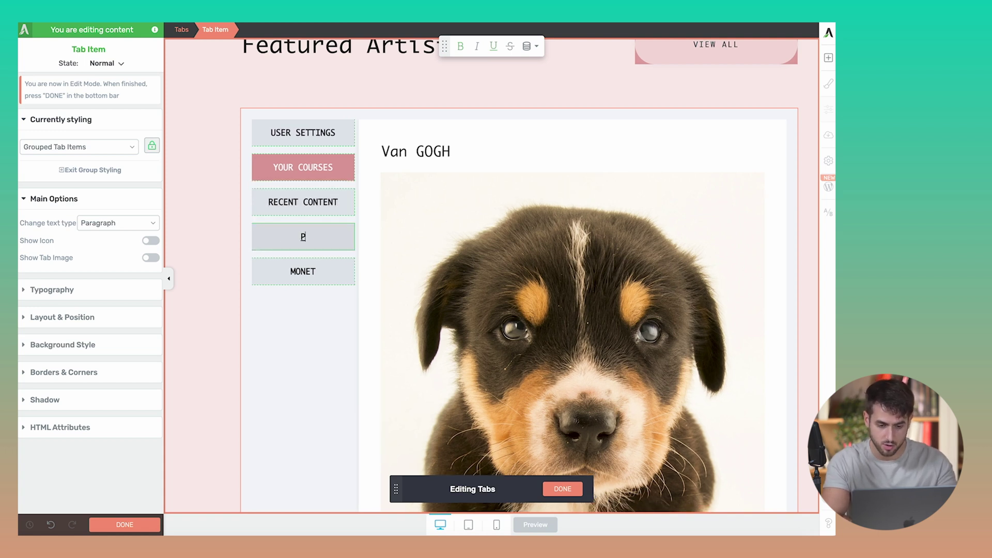
pyautogui.write('ODCAST EPISODES')
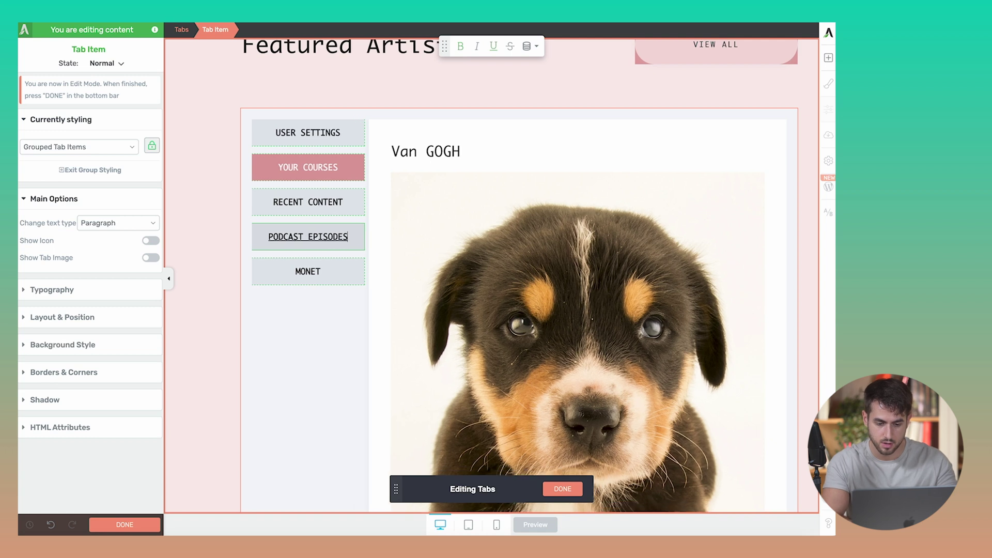
pyautogui.doubleClick(311, 134)
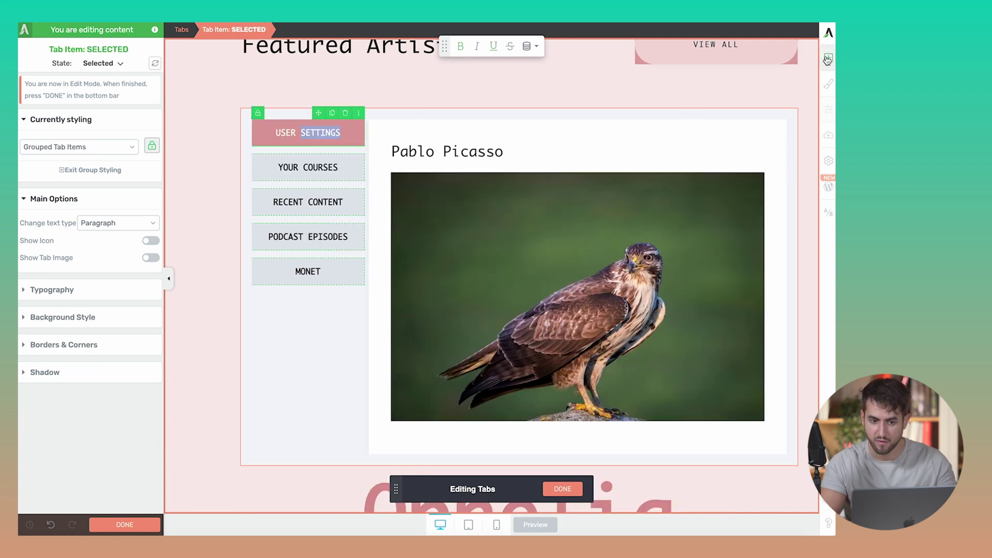
# - Add a User Profile 02 form to the User Settings tab
pyautogui.click(827, 58)
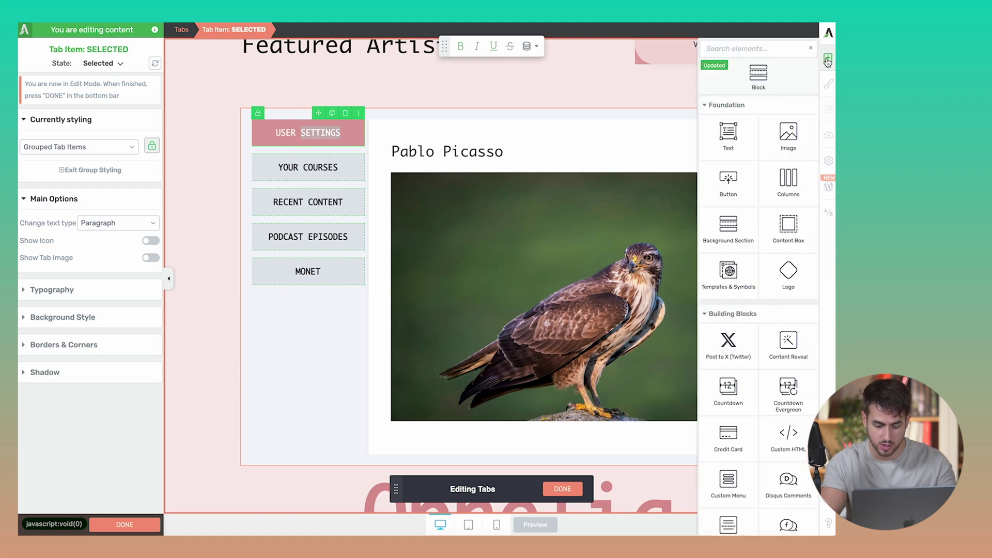
pyautogui.write('a')
pyautogui.press('BackSpace')
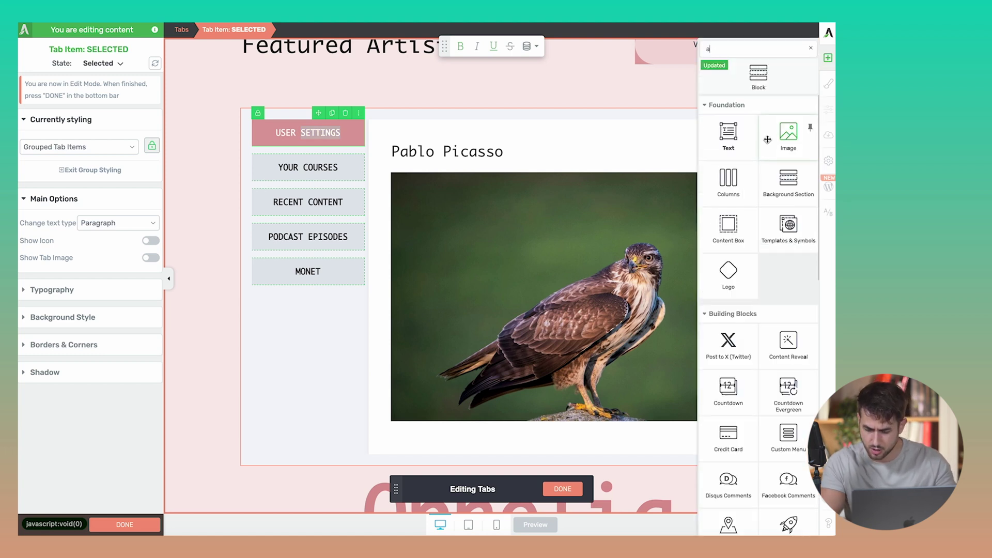
pyautogui.scroll(-5, 744, 306)
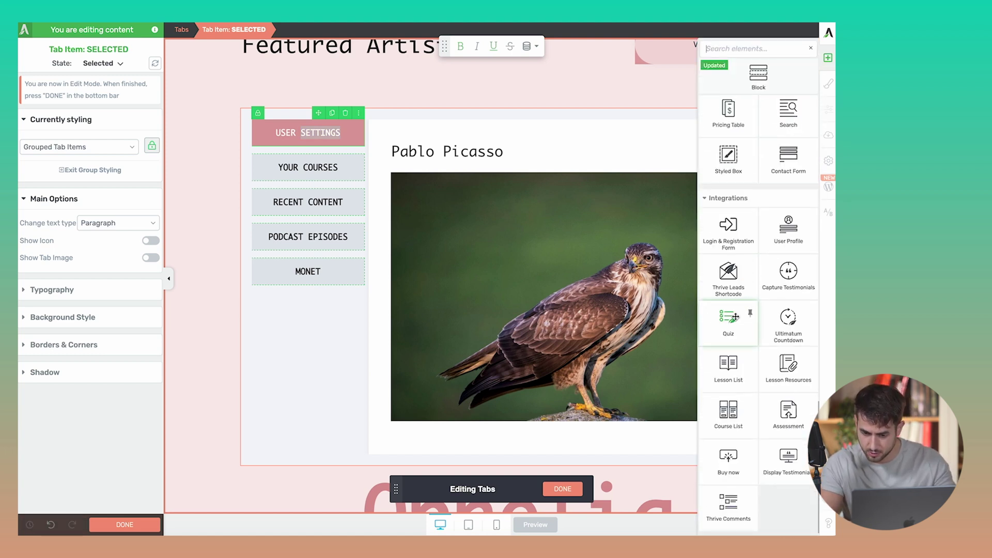
pyautogui.moveTo(788, 227); pyautogui.dragTo(488, 172)
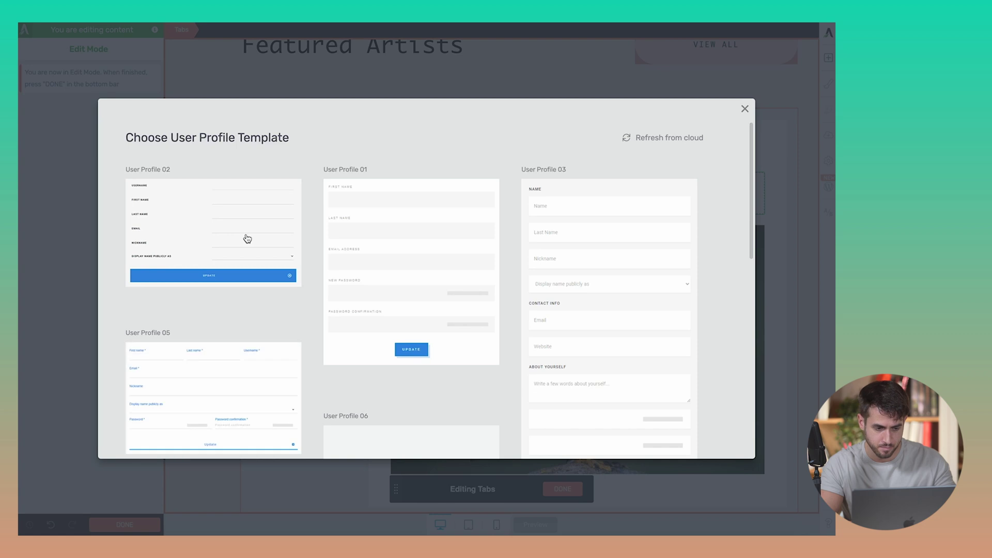
pyautogui.click(248, 240)
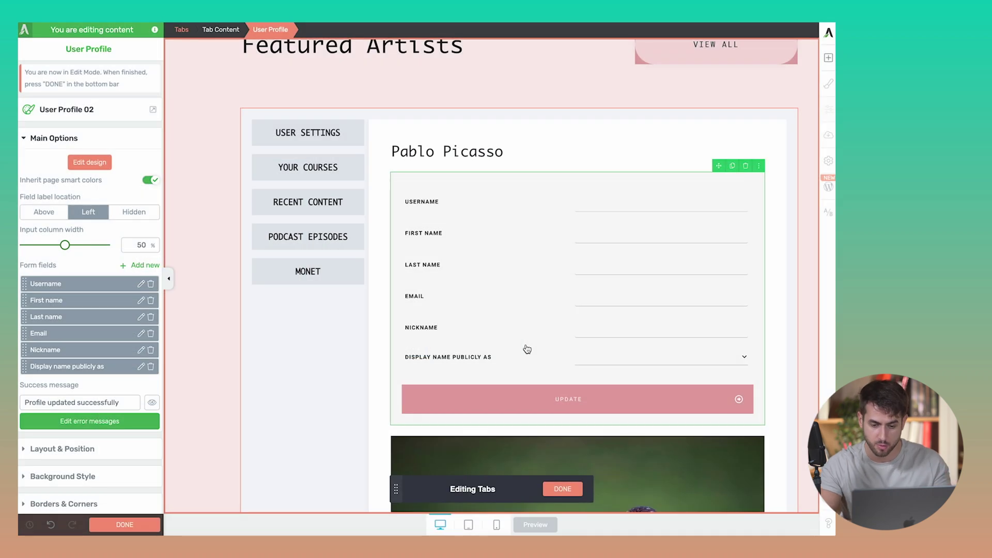
# - Retitle the tab's Pablo Picasso heading to 'Edit Your Details'
pyautogui.tripleClick(480, 152)
pyautogui.write('E')
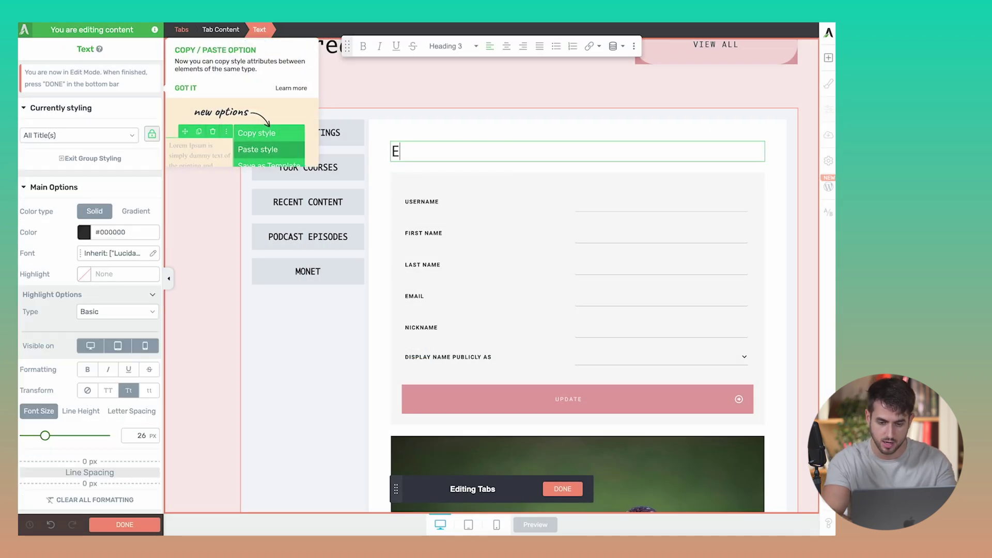
pyautogui.write('dit Your Details')
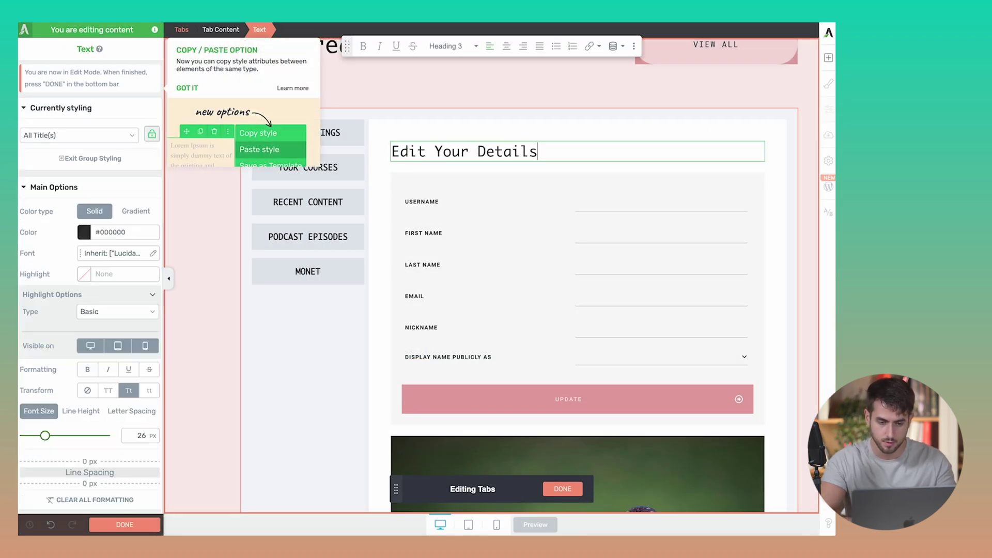
pyautogui.click(189, 89)
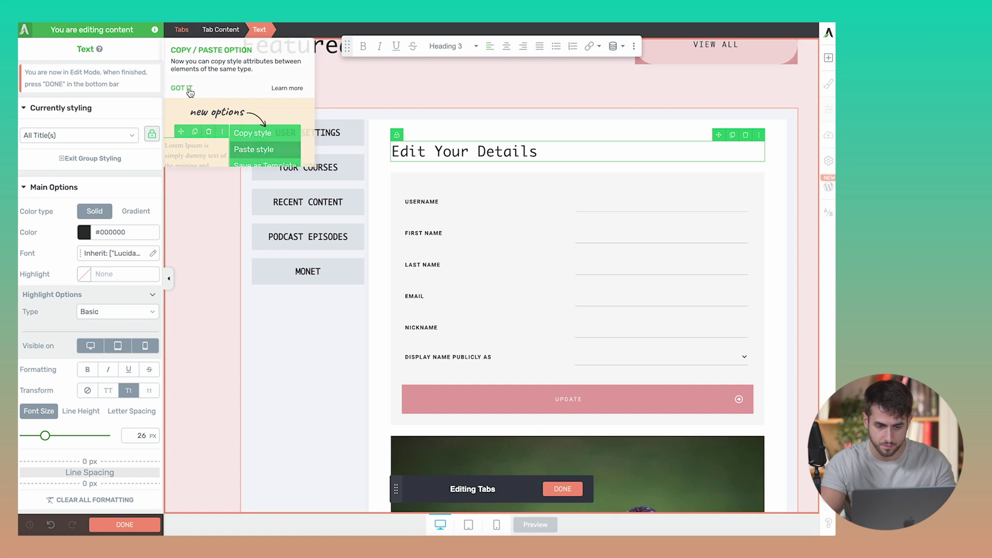
# - On the Your Courses tab, change the Van Gogh heading to 'Your Courses'
pyautogui.click(348, 150)
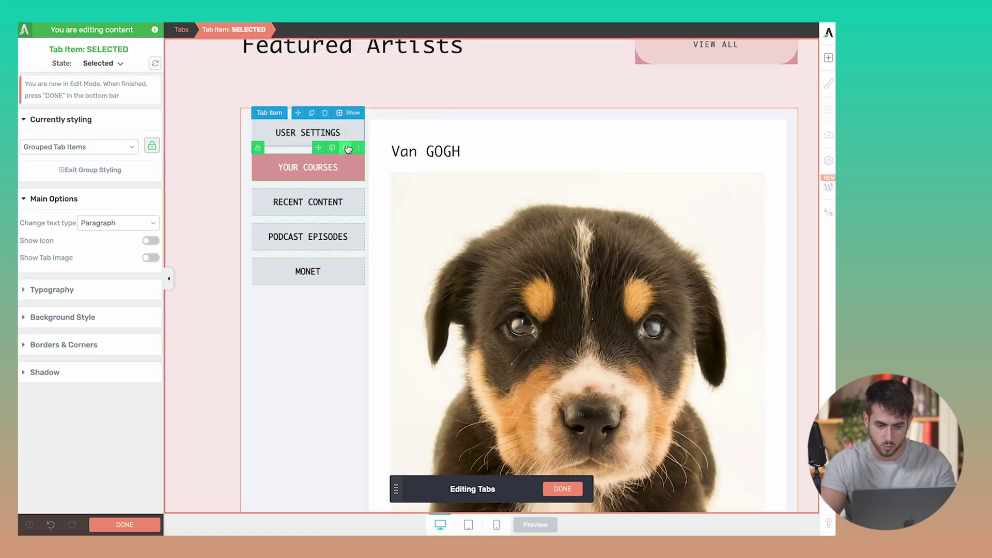
pyautogui.tripleClick(555, 146)
pyautogui.write('Your Courses')
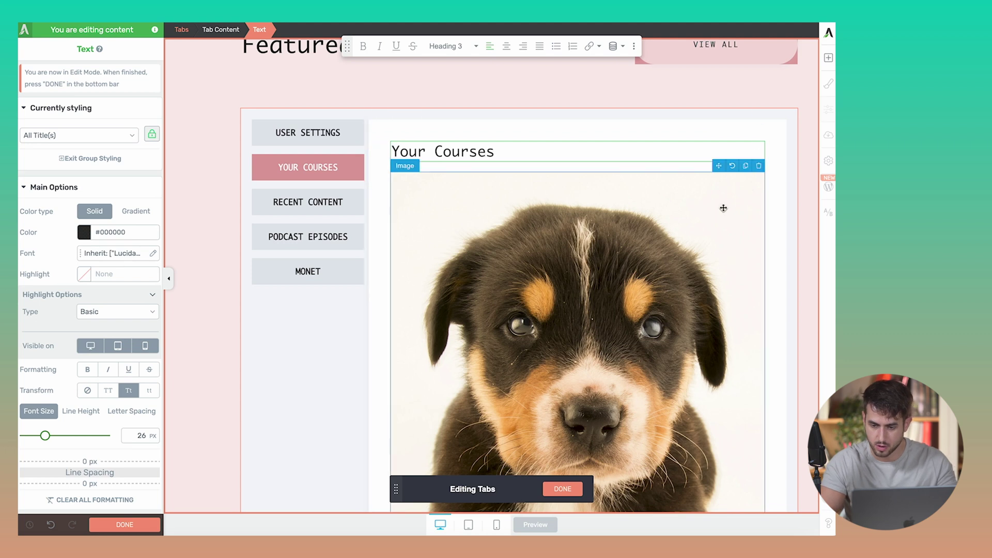
# - Replace the puppy image with a Course List 01 course list
pyautogui.click(757, 170)
pyautogui.click(828, 57)
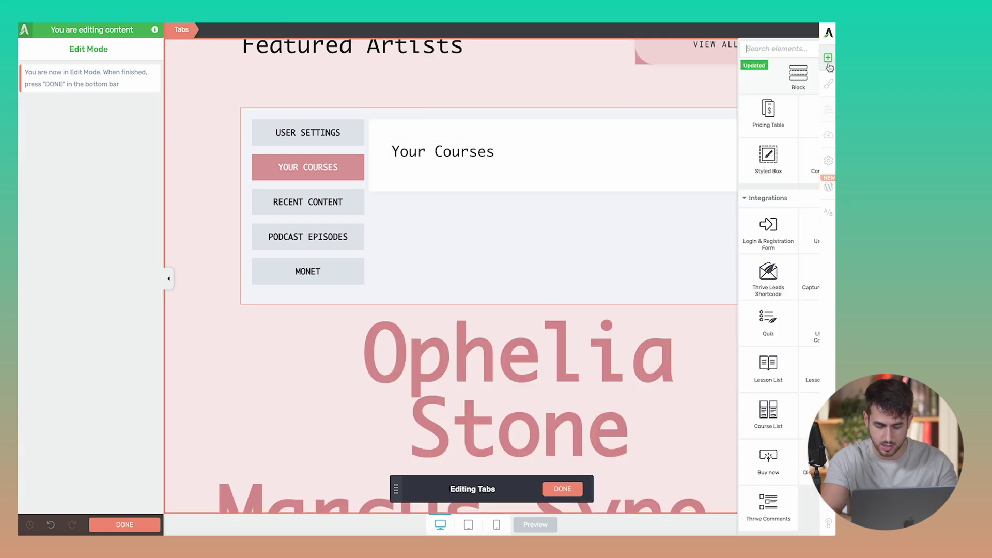
pyautogui.write('cour')
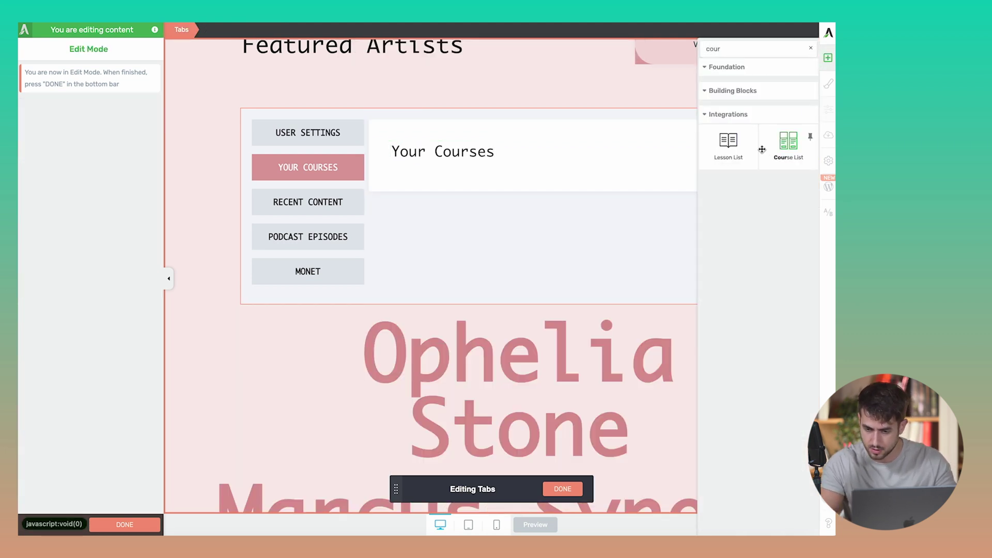
pyautogui.moveTo(764, 150); pyautogui.dragTo(626, 184)
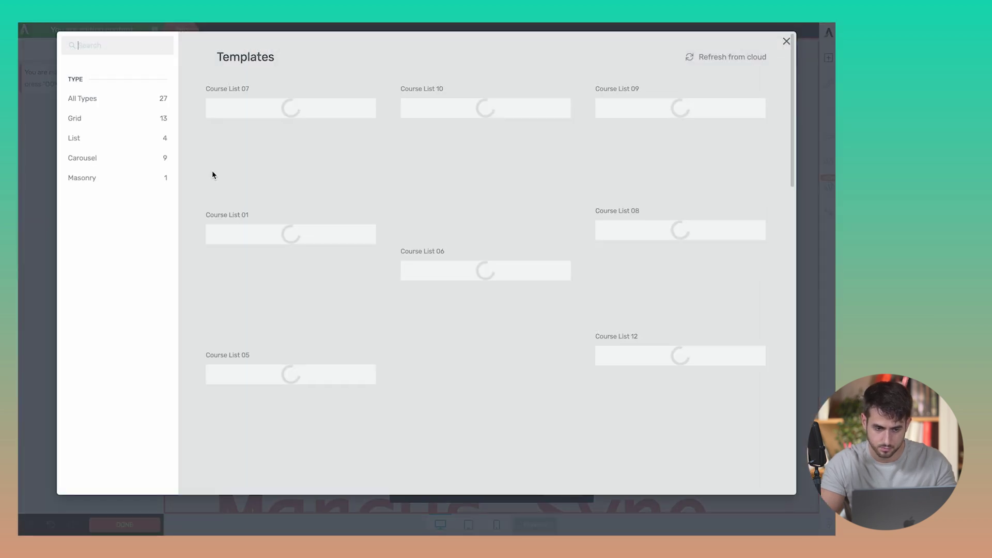
pyautogui.click(294, 249)
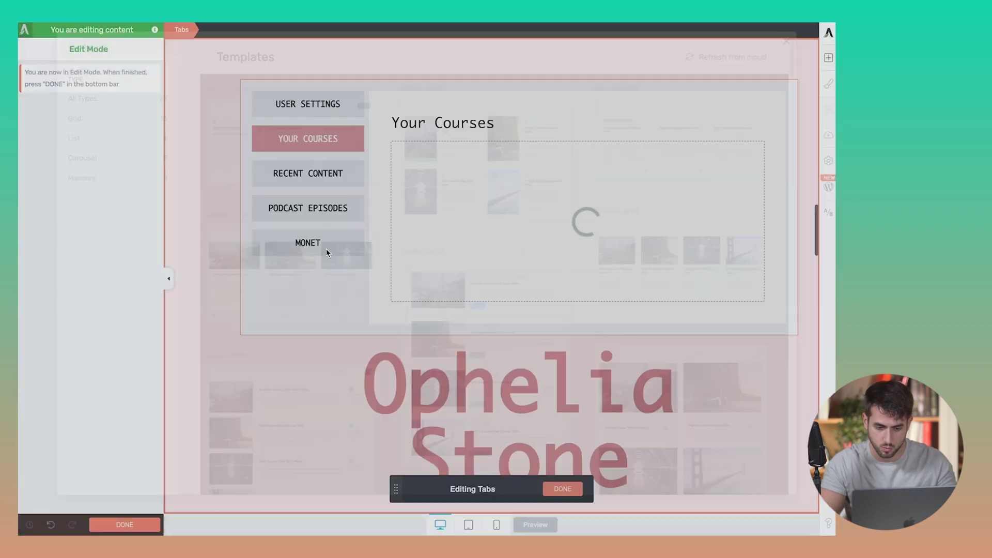
pyautogui.scroll(2, 314, 116)
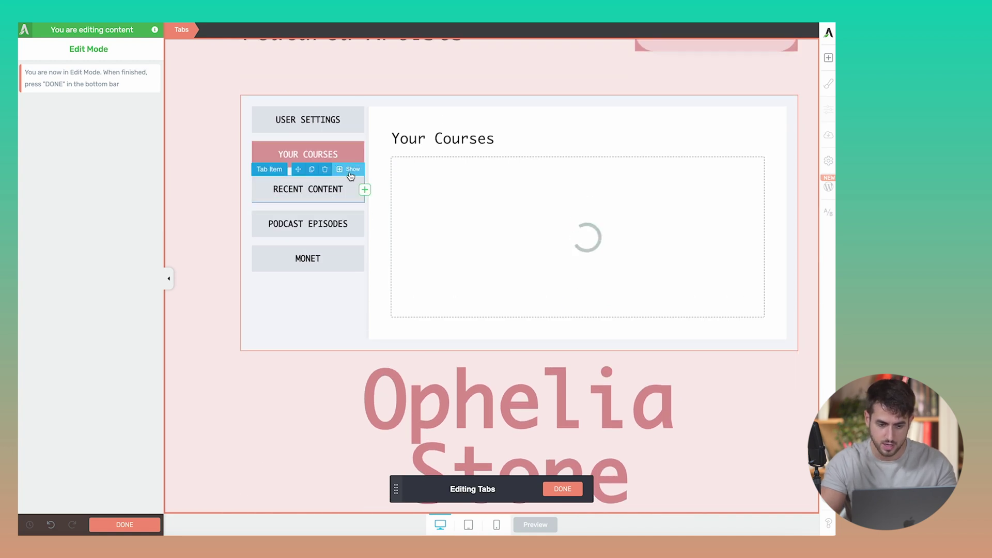
# - On the Recent Content tab, change the Van Gogh heading to 'Recent Posts'
pyautogui.click(350, 182)
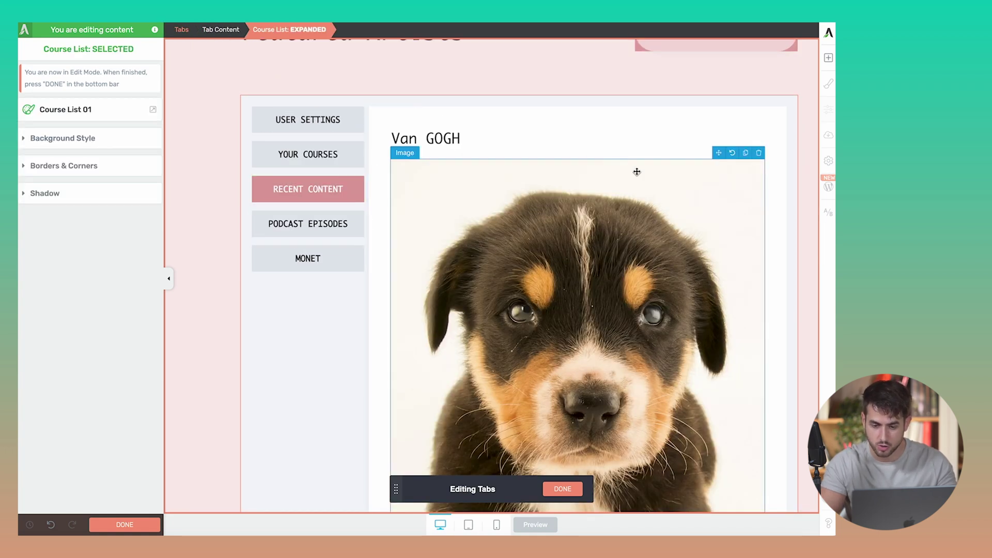
pyautogui.click(582, 142)
pyautogui.tripleClick(582, 141)
pyautogui.write('Recent Posts')
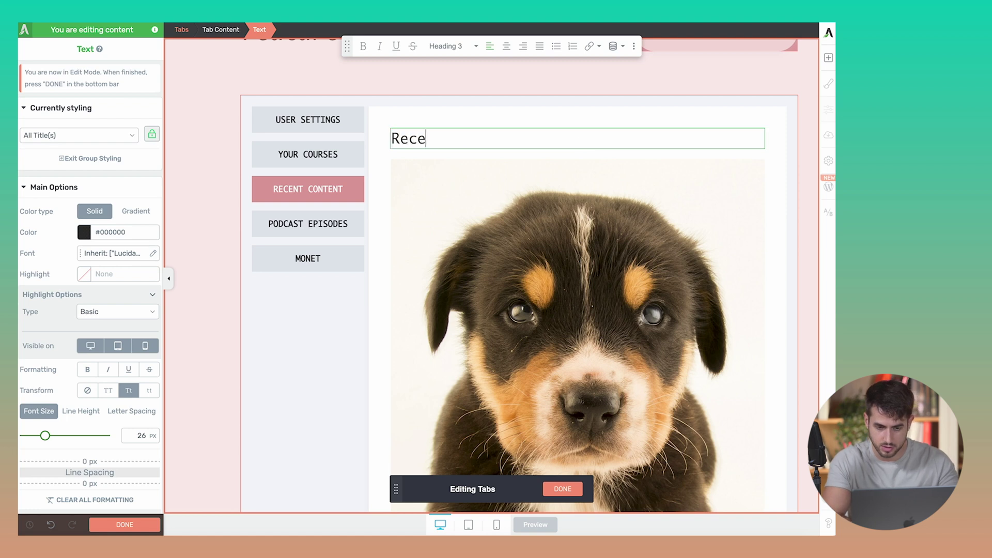
# - Add a three-column Post List beneath the Recent Posts heading
pyautogui.click(828, 58)
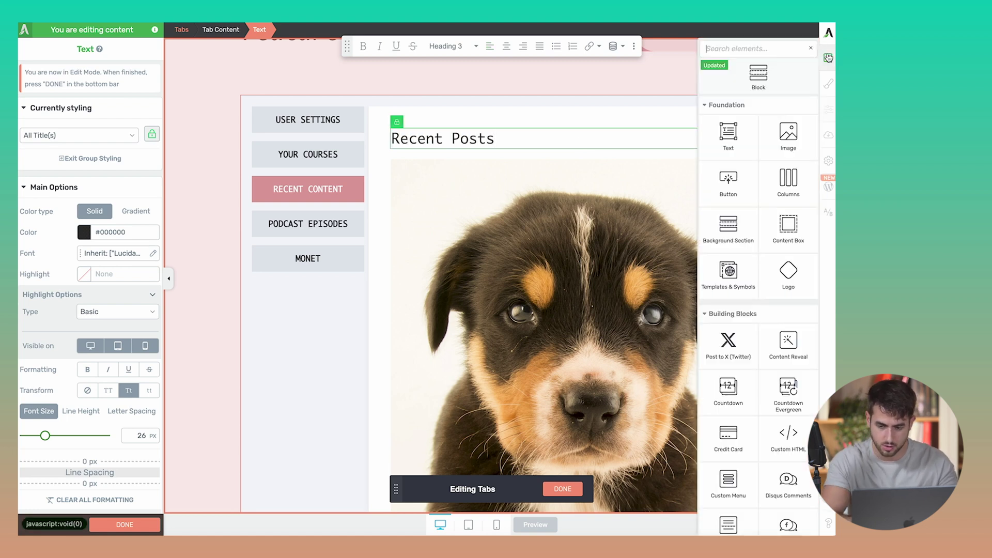
pyautogui.write('list')
pyautogui.moveTo(708, 191); pyautogui.dragTo(522, 159)
pyautogui.click(576, 180)
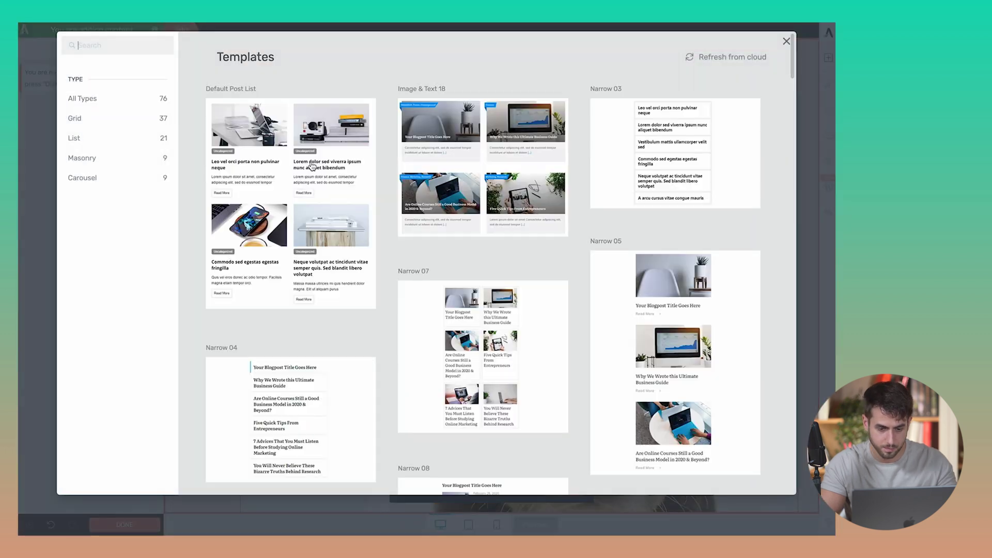
pyautogui.click(516, 196)
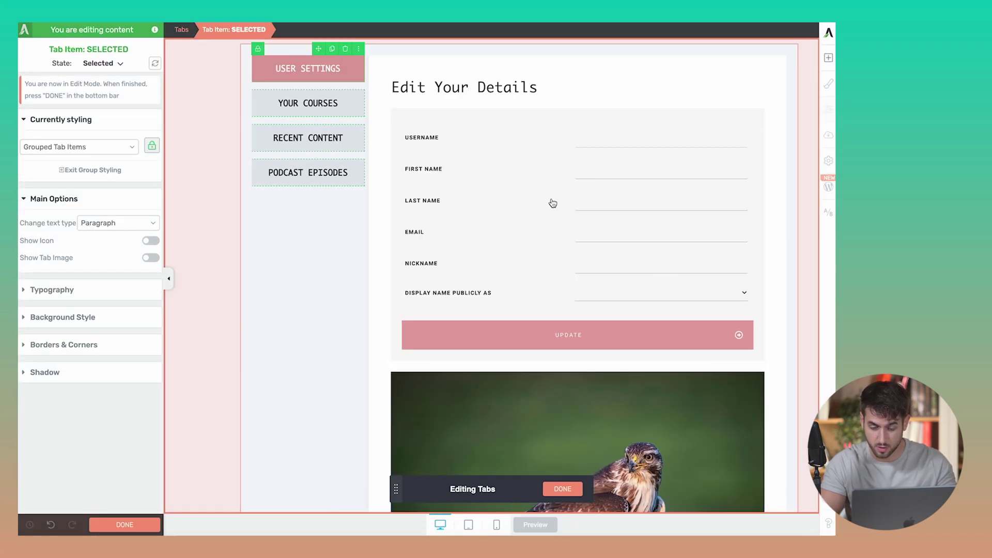
pyautogui.click(757, 376)
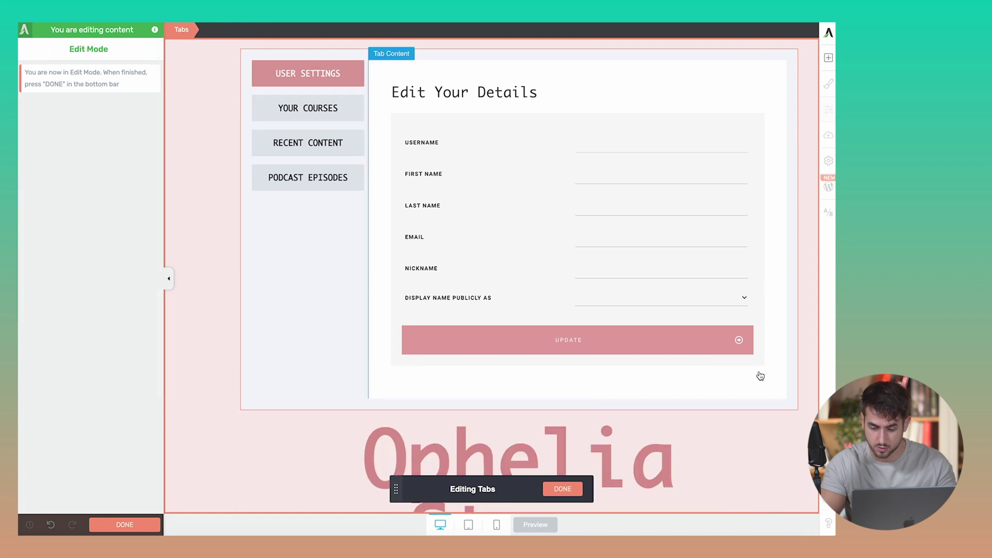
pyautogui.scroll(3, 587, 193)
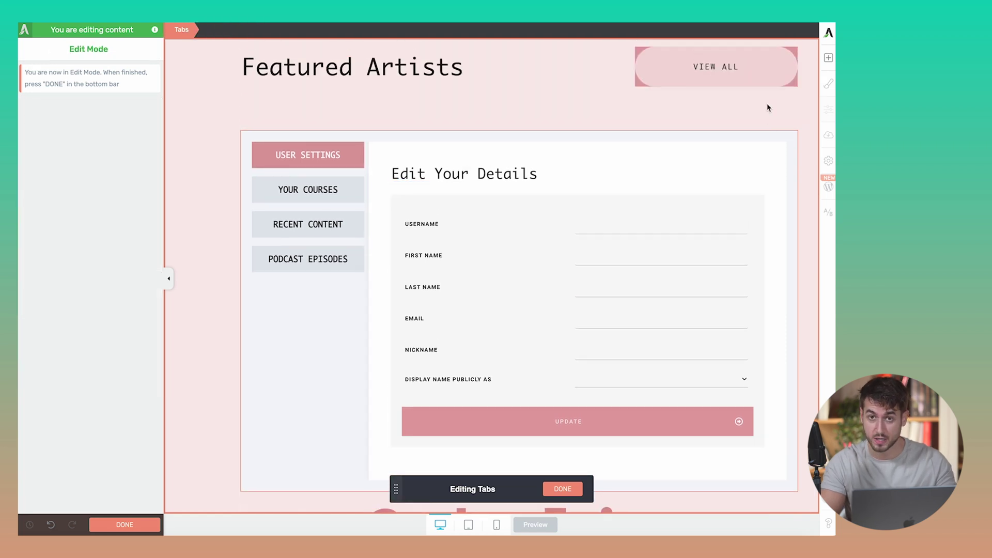